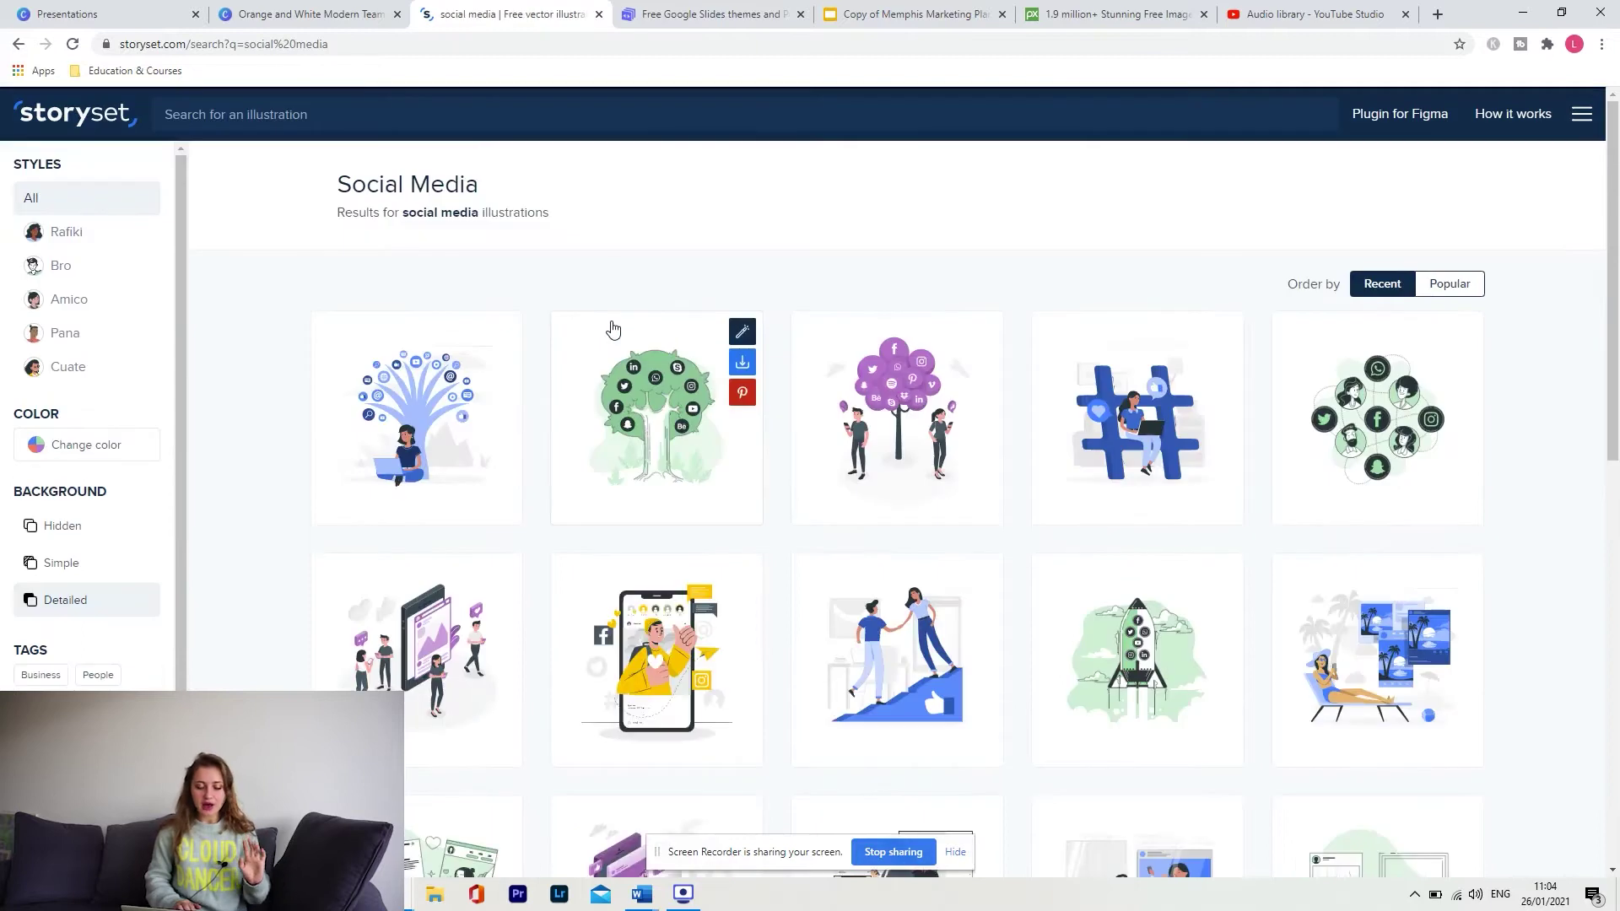
Open the yellow social media illustration of a man in front of a phone and change its main color to blue.
scroll(345, 533, down, 1)
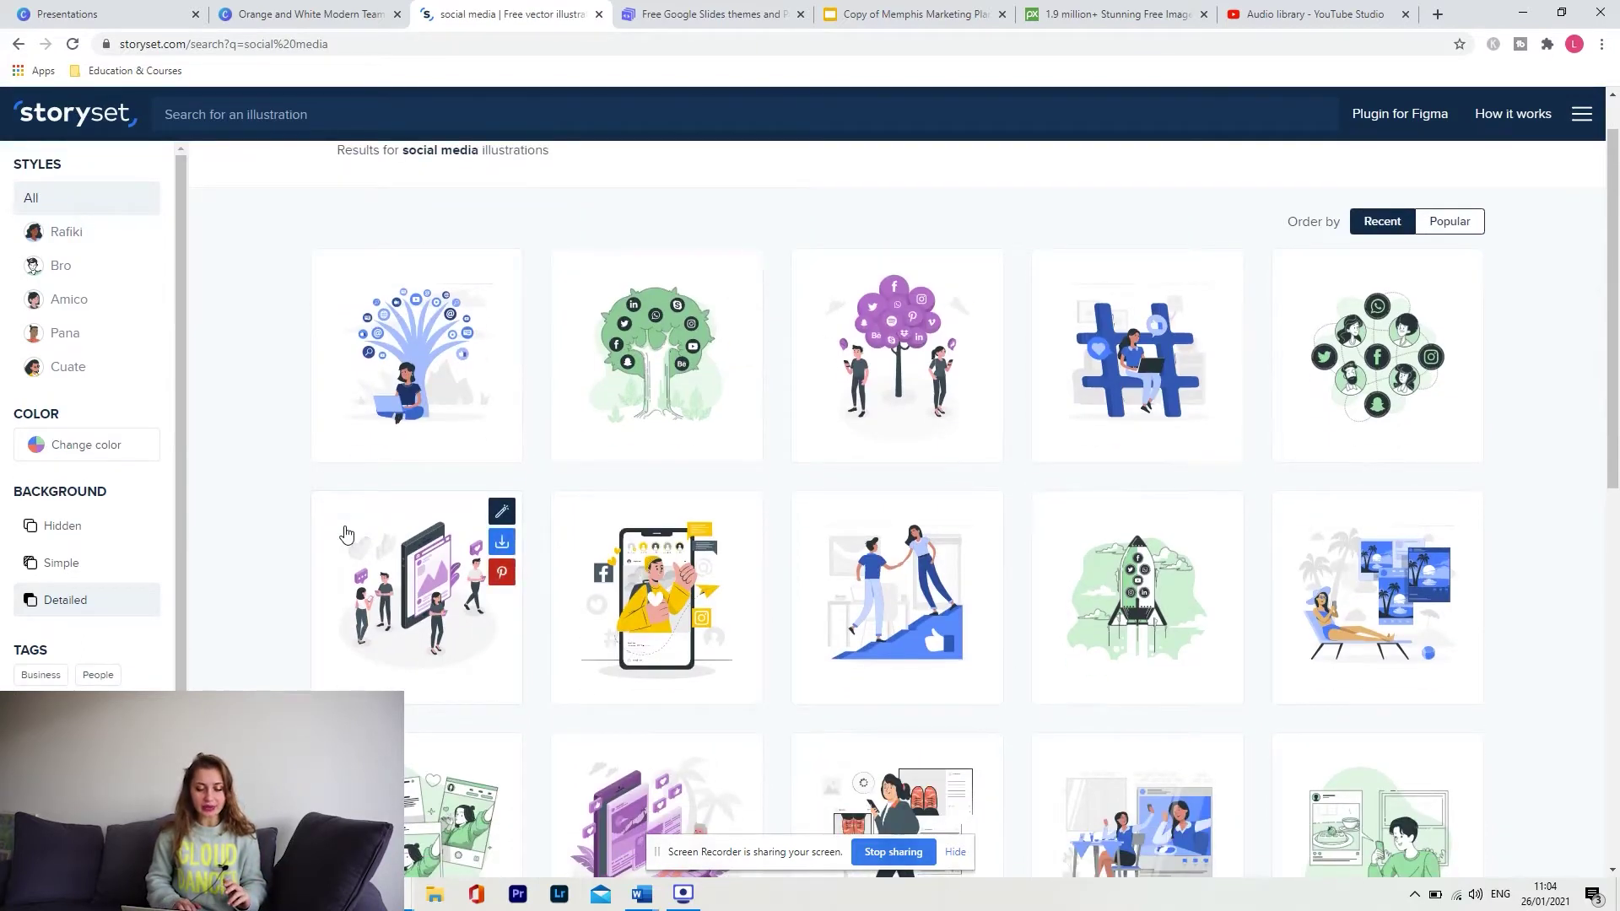
scroll(299, 453, down, 3)
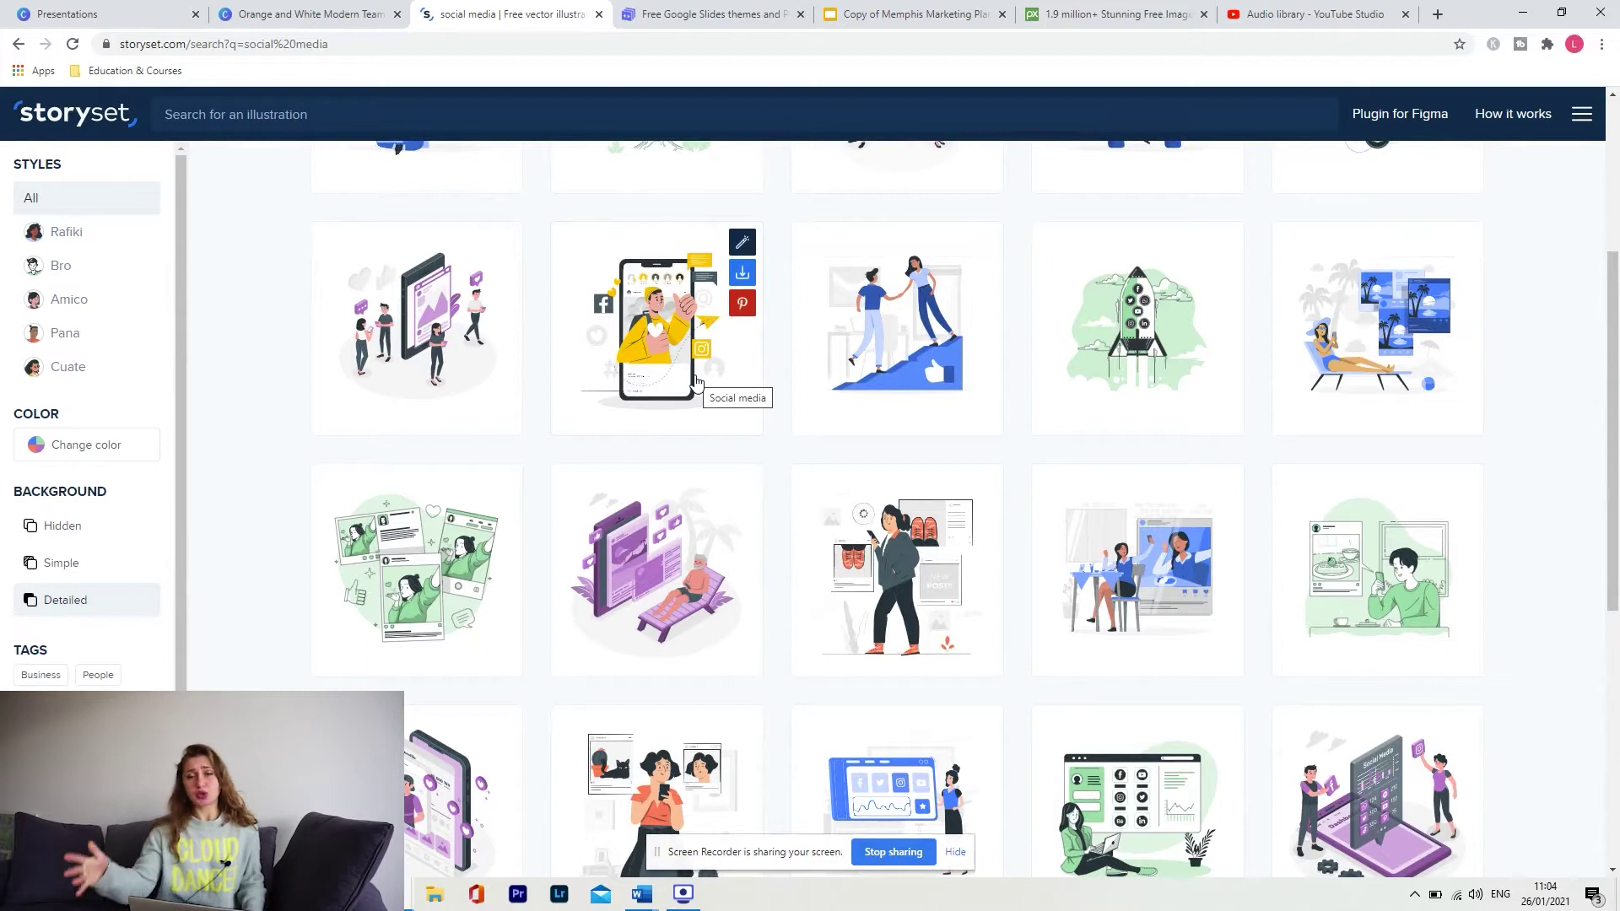
click(697, 384)
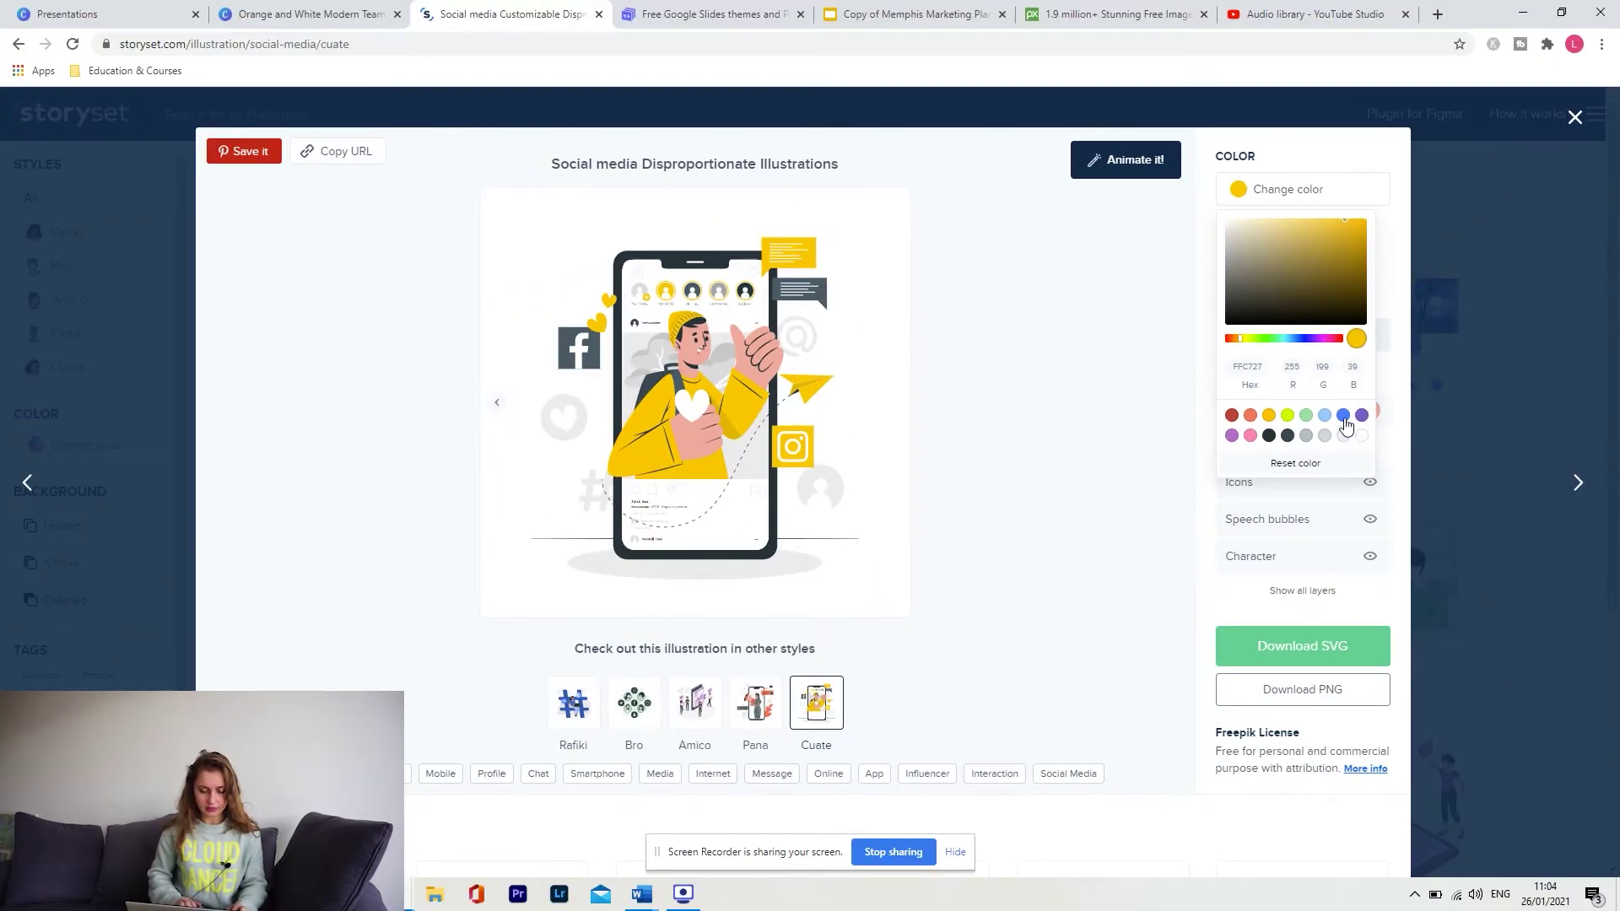
click(1344, 417)
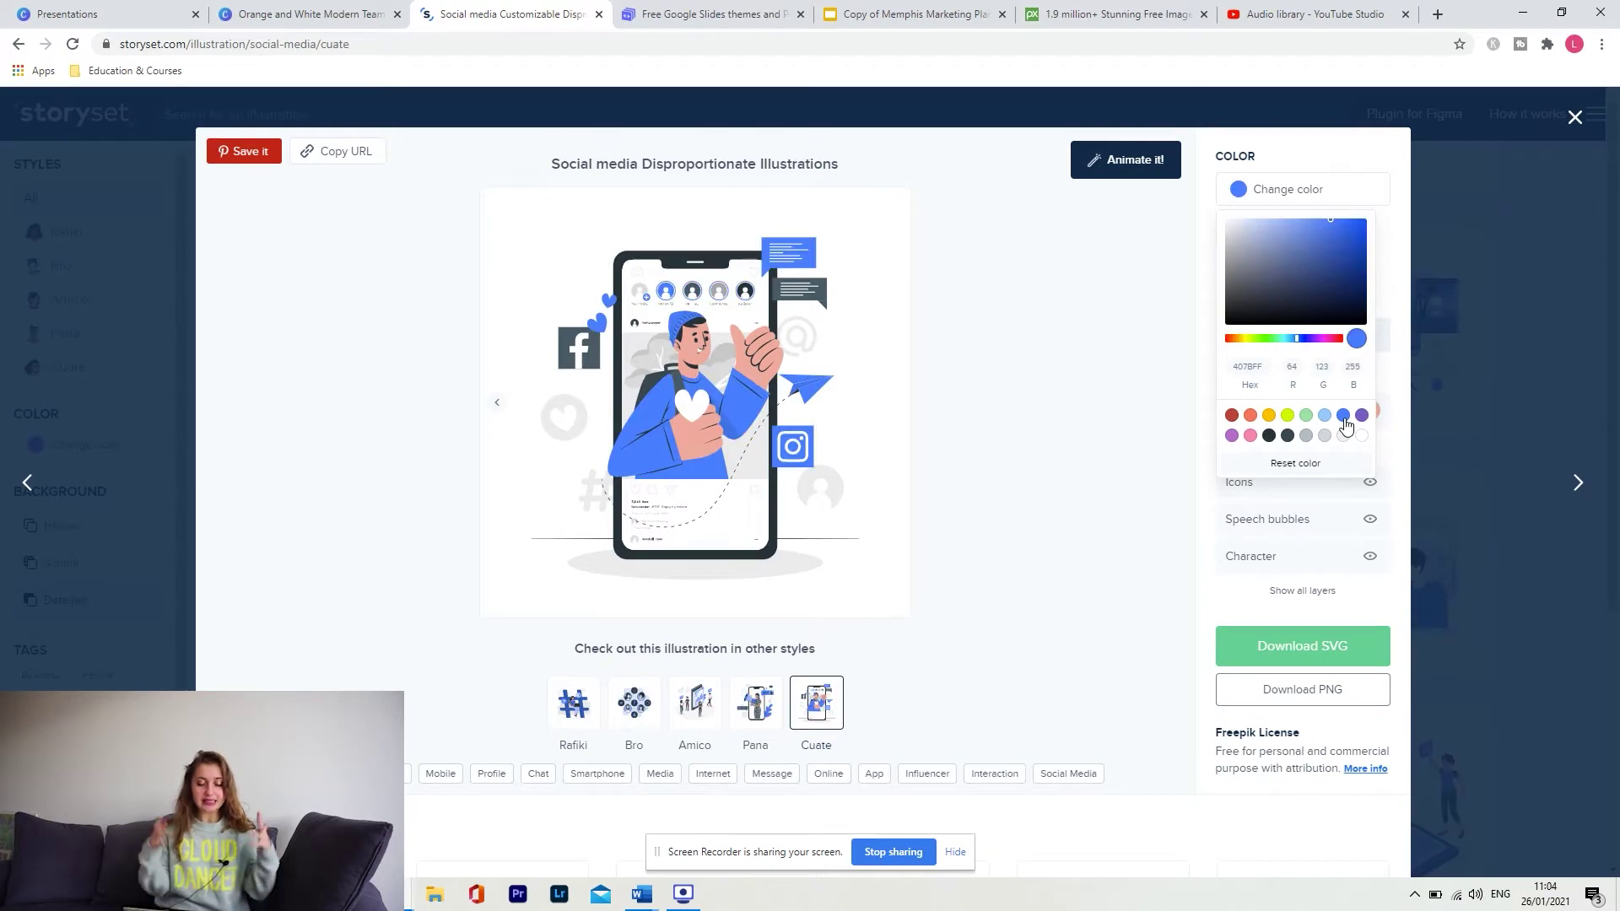
click(1211, 521)
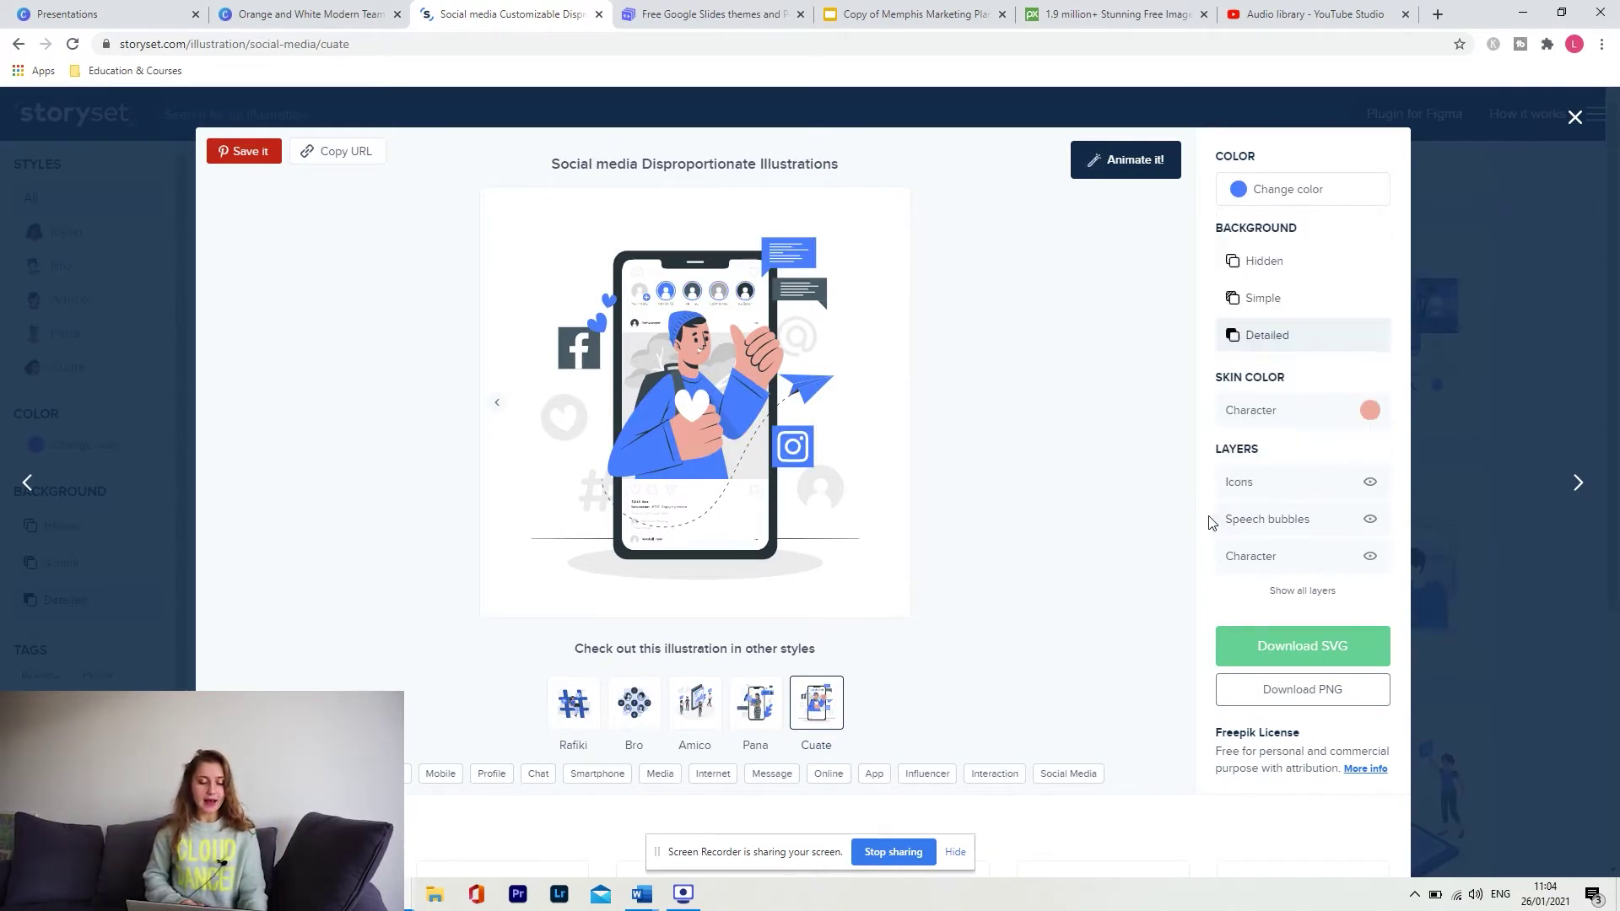
Set the character's skin color in the social media illustration to a dark reddish brown.
click(1257, 263)
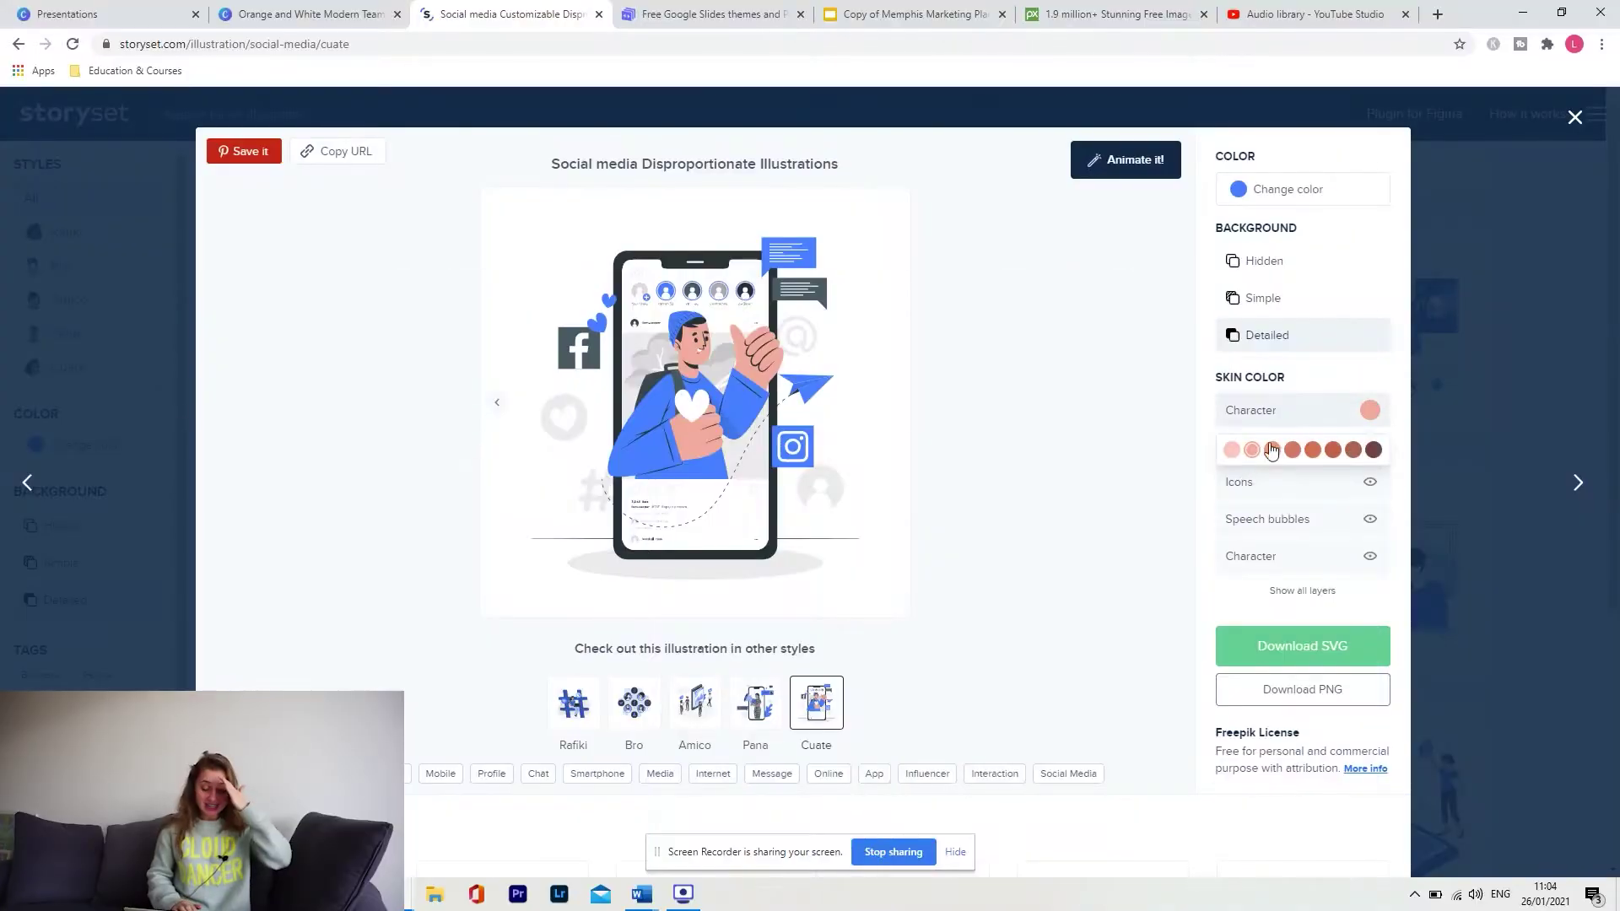
click(1352, 450)
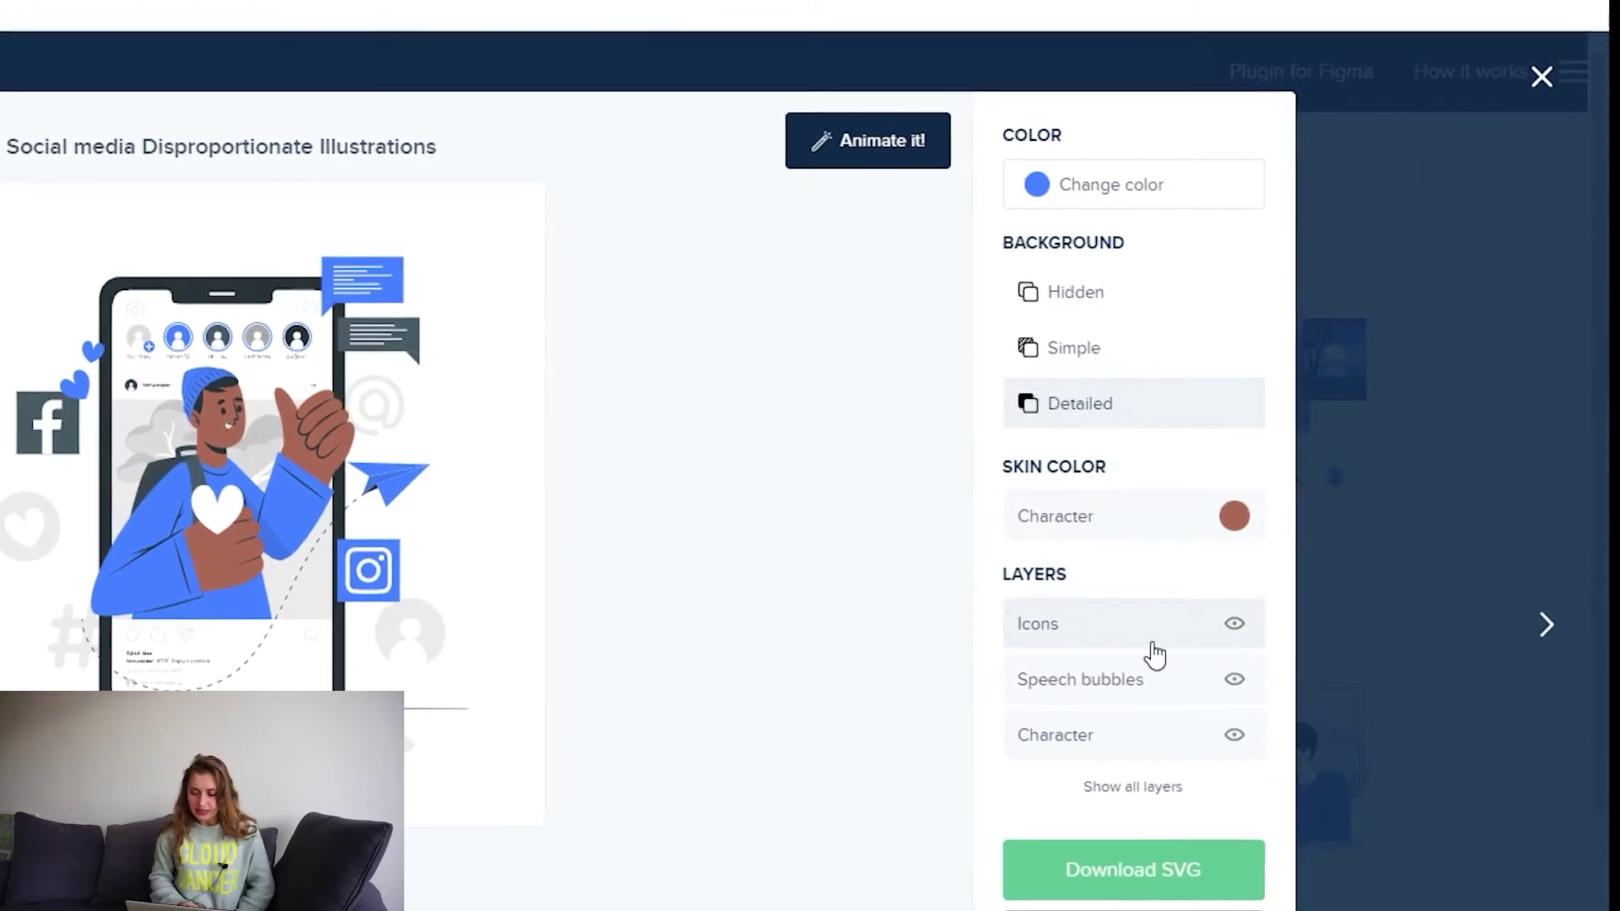
Hide and restore the Icons layer and the Speech bubbles layer of the illustration, one after the other.
click(1230, 625)
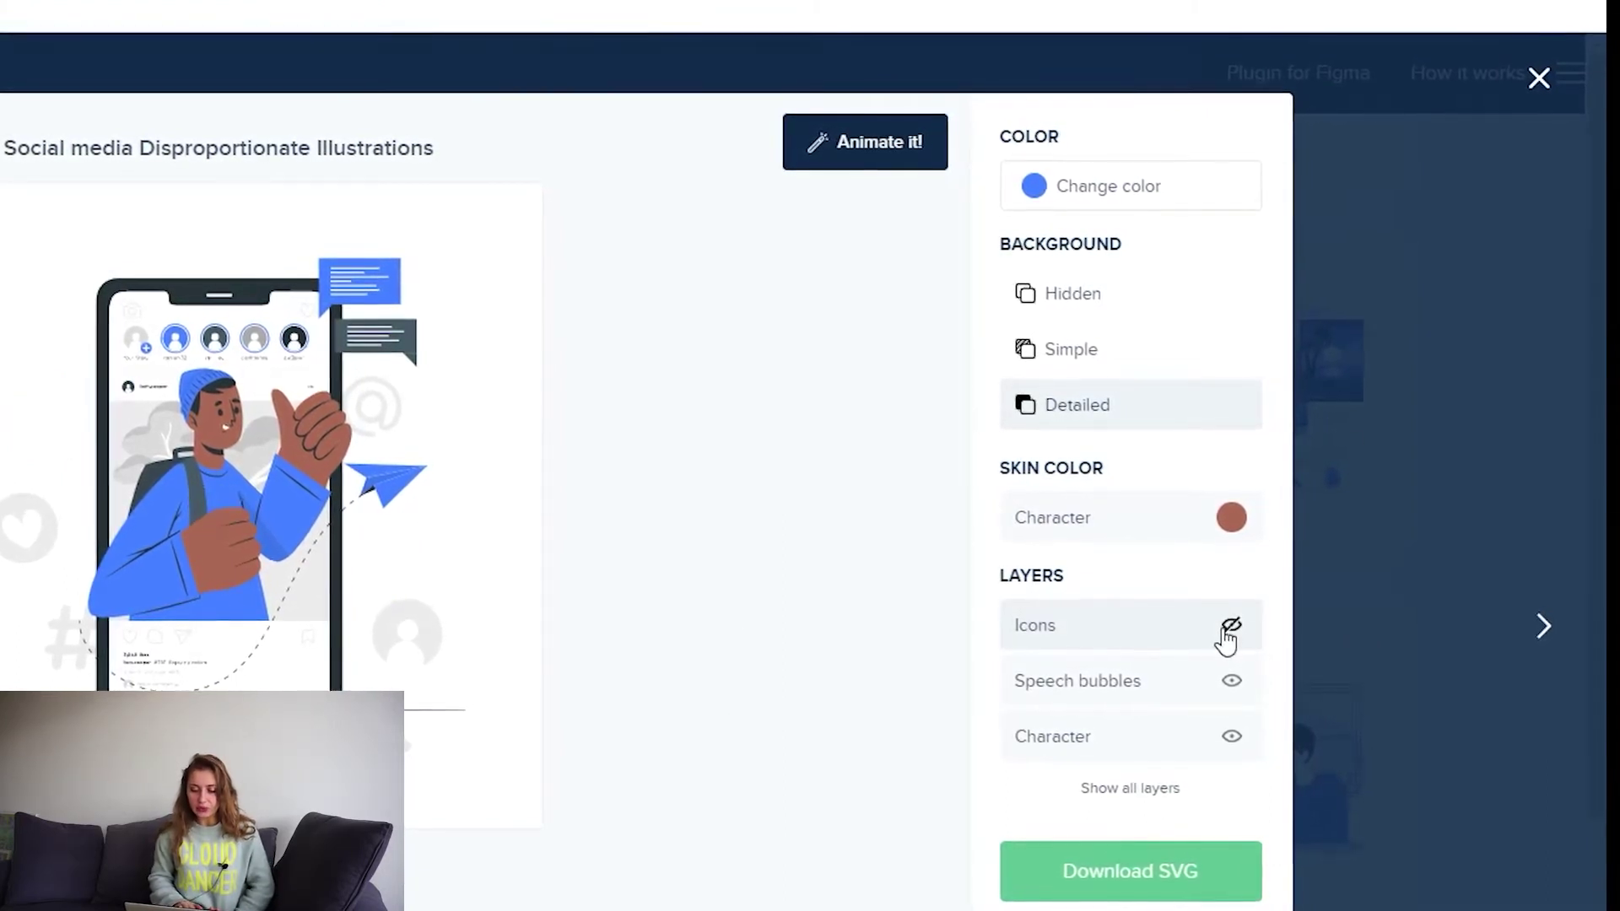
click(1225, 629)
click(1228, 687)
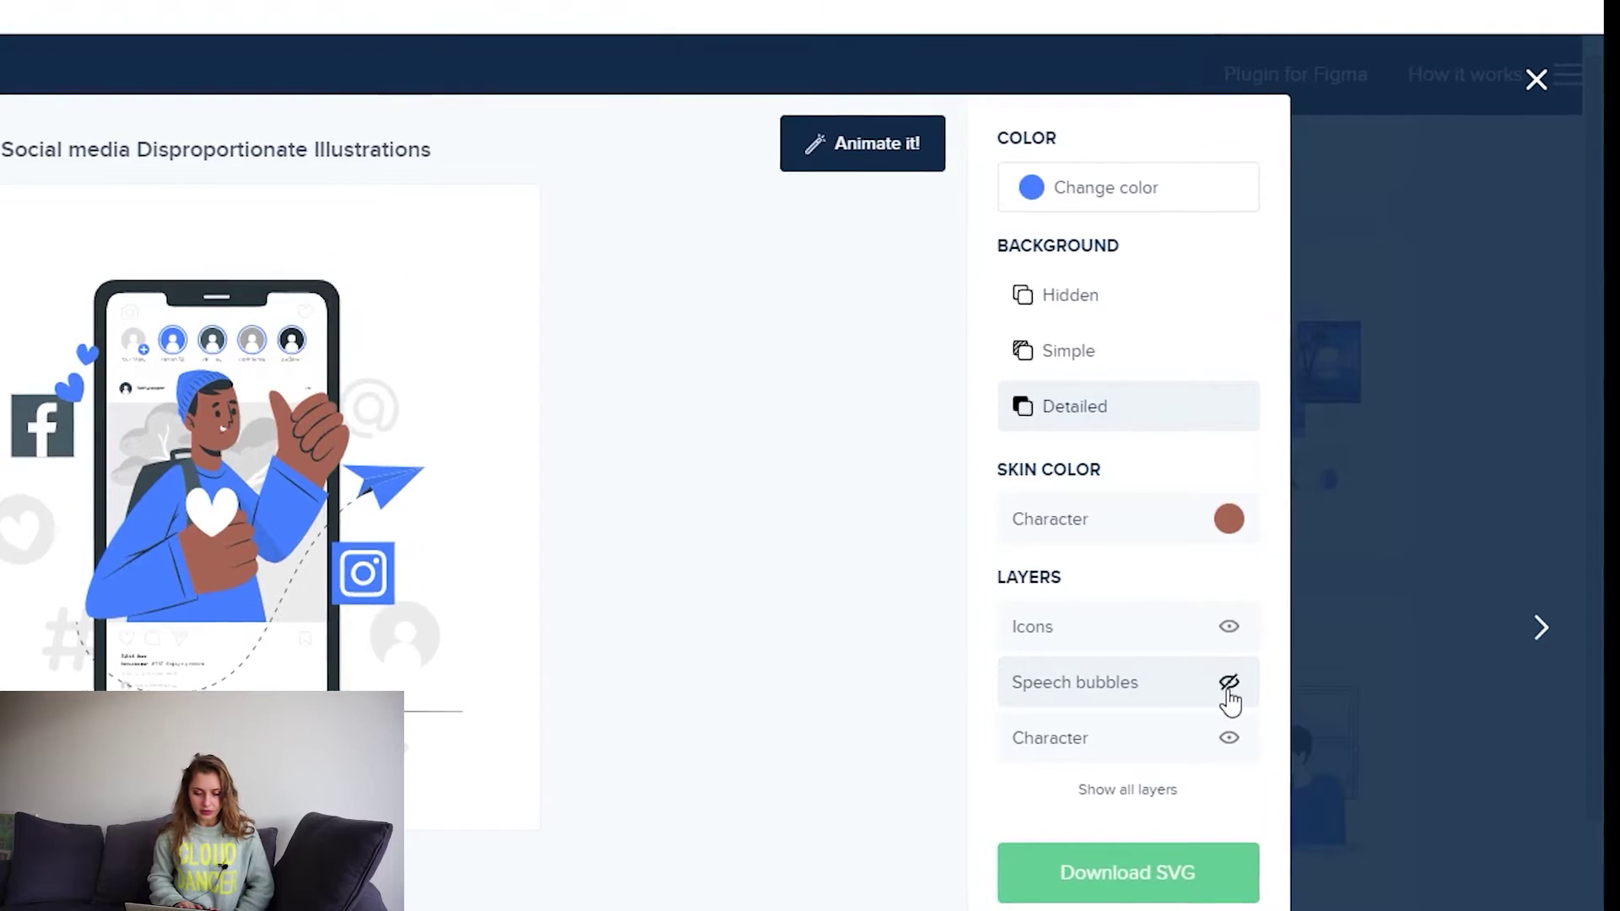
click(1228, 690)
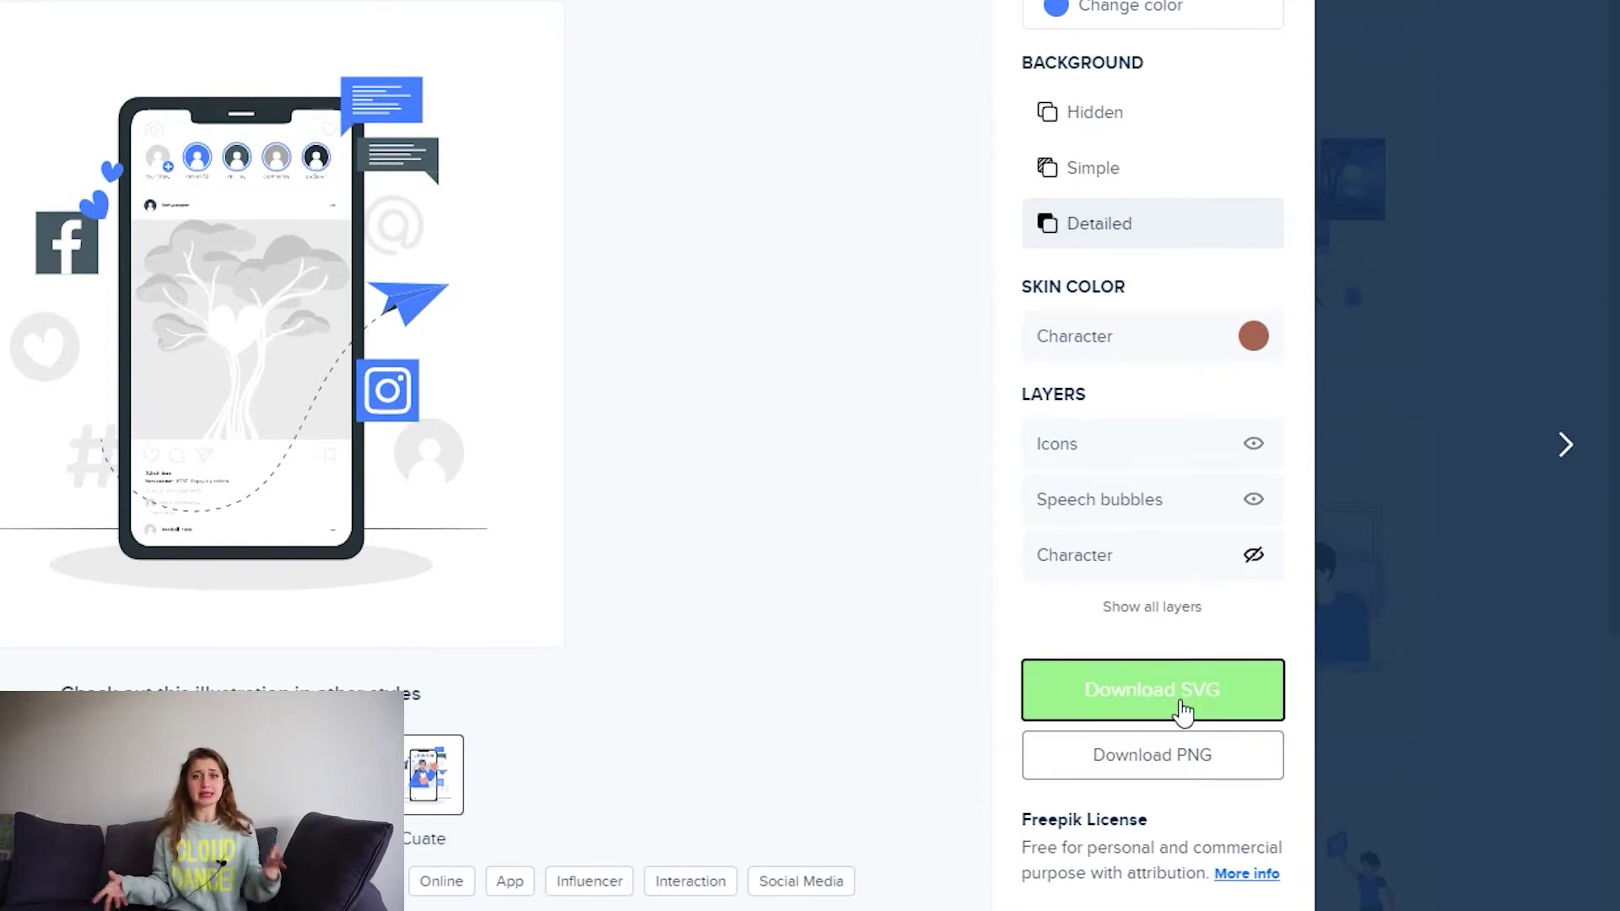
Download the customized social media illustration as an SVG, save the file and dismiss the attribution notice.
click(1105, 695)
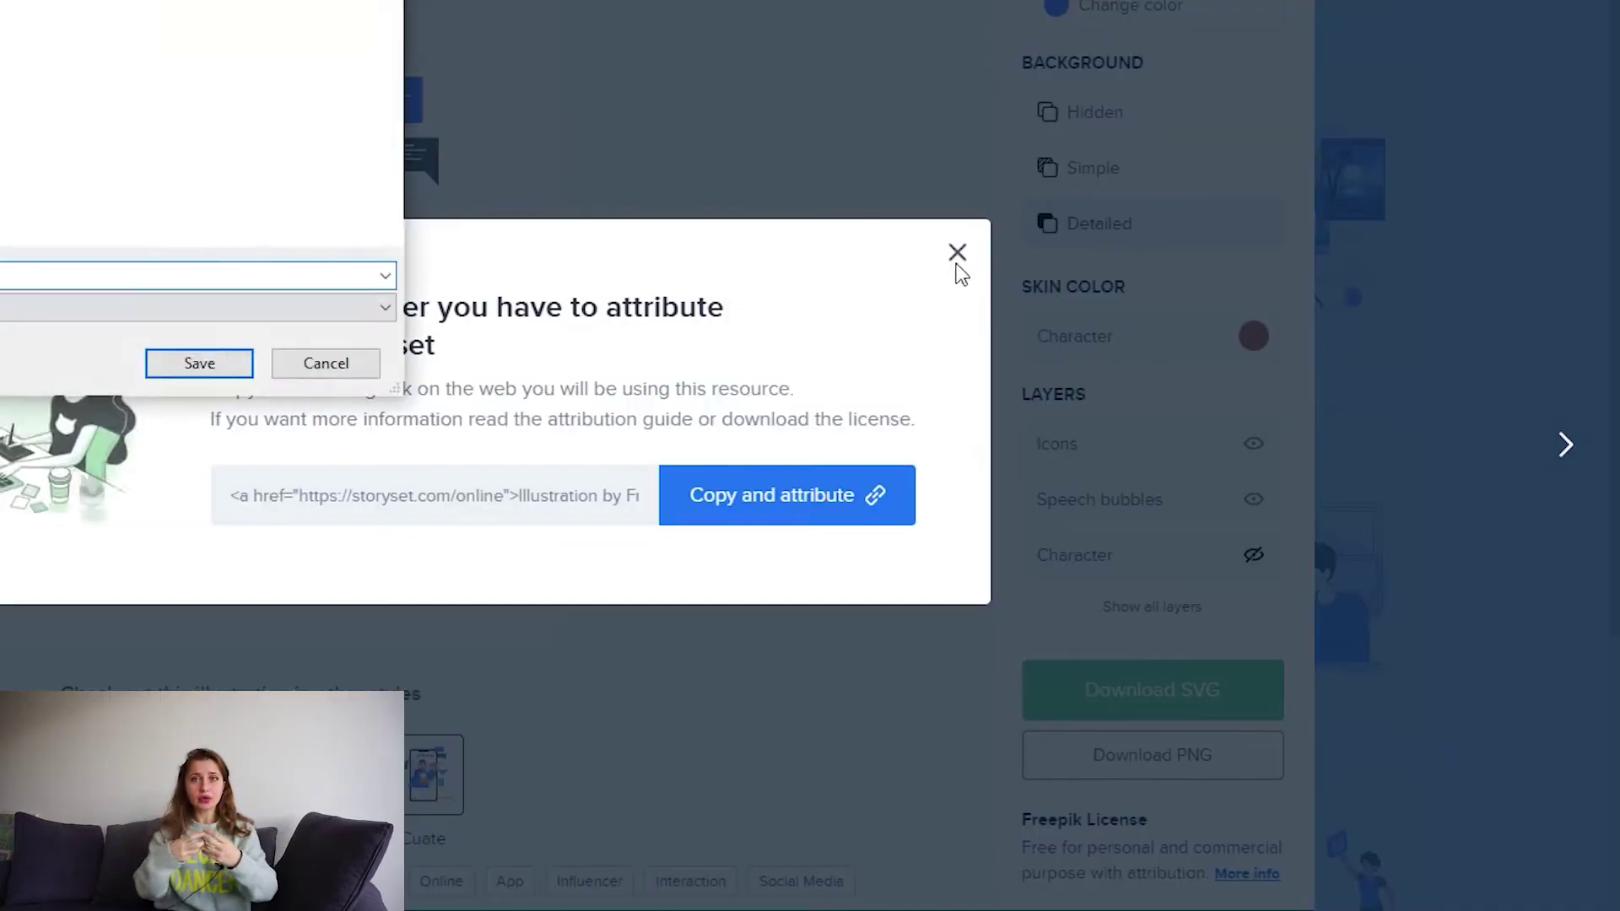
key(Return)
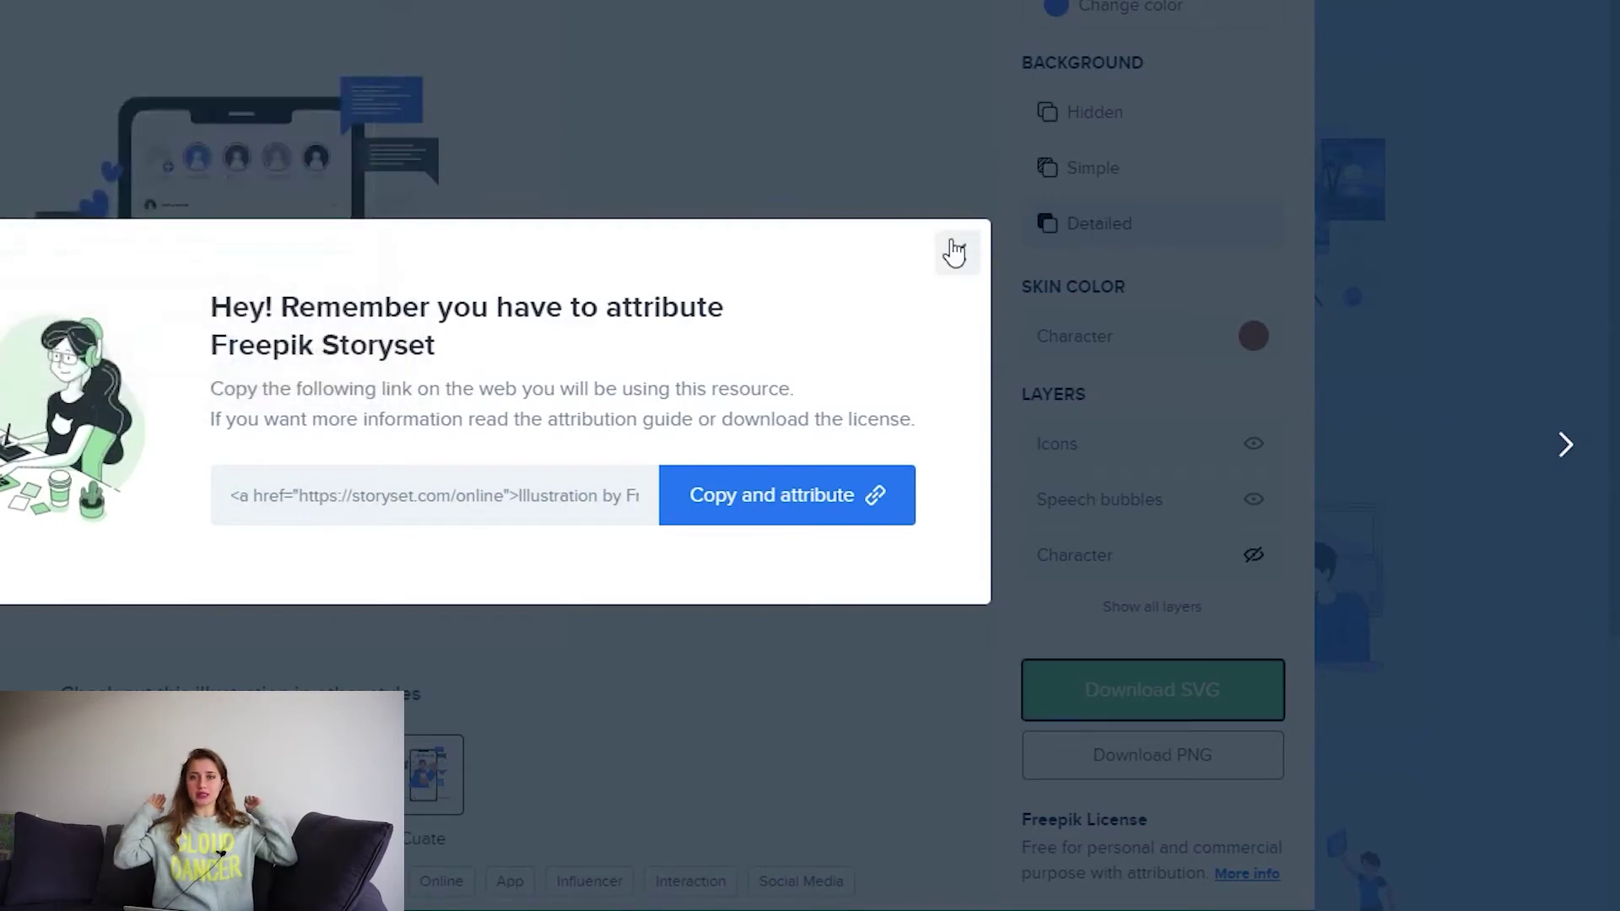
click(954, 252)
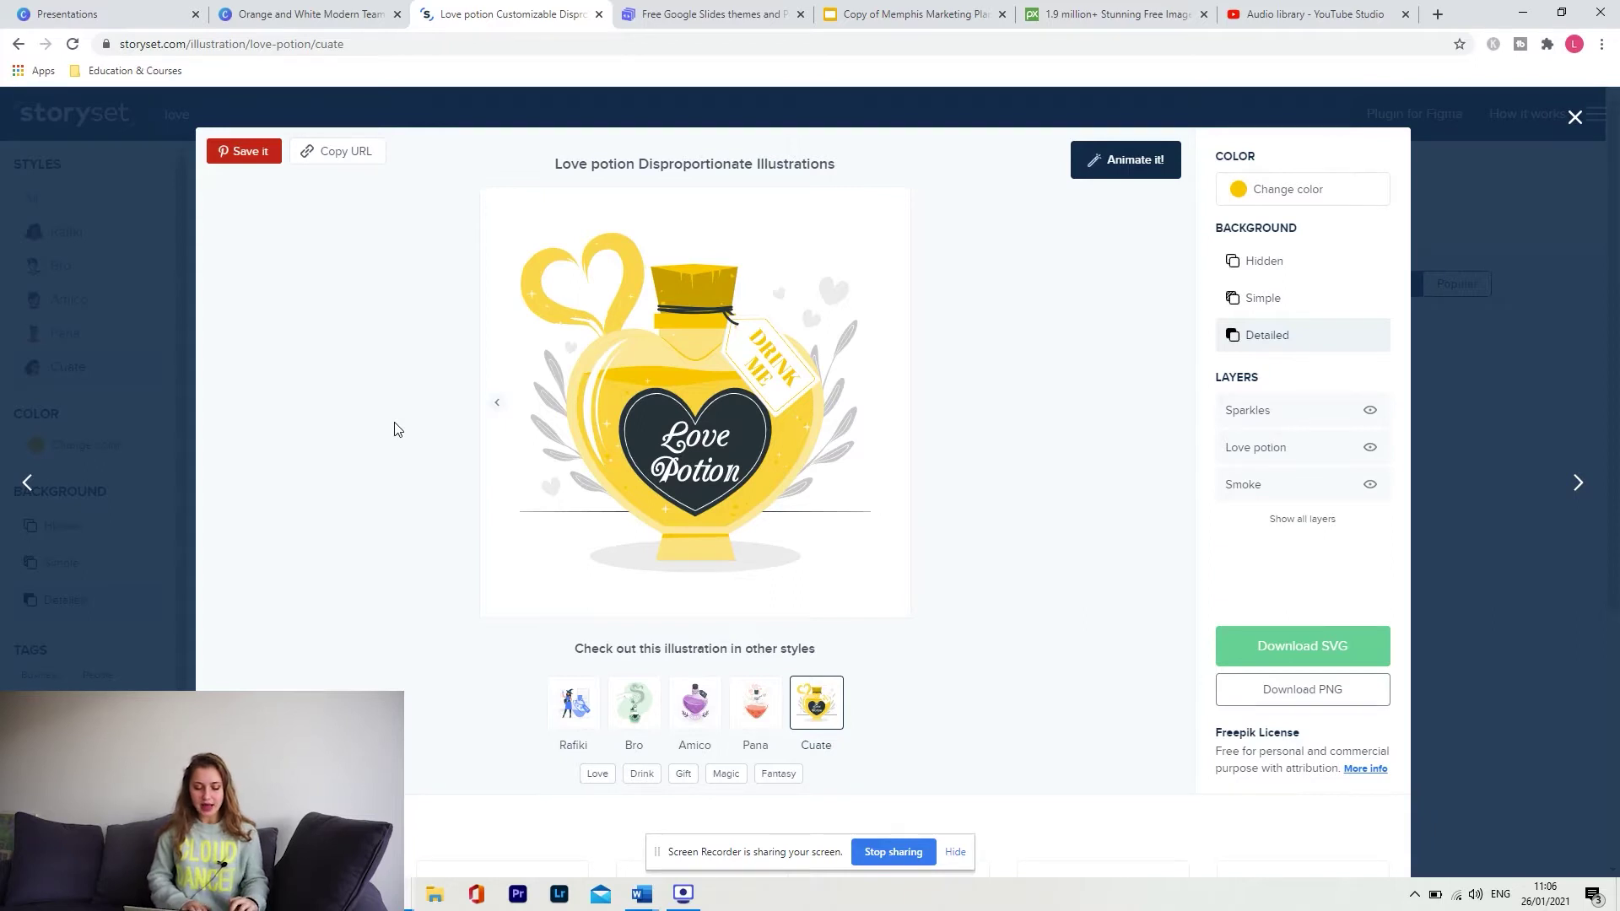
Change the main color of the Love potion illustration to blue.
click(1313, 189)
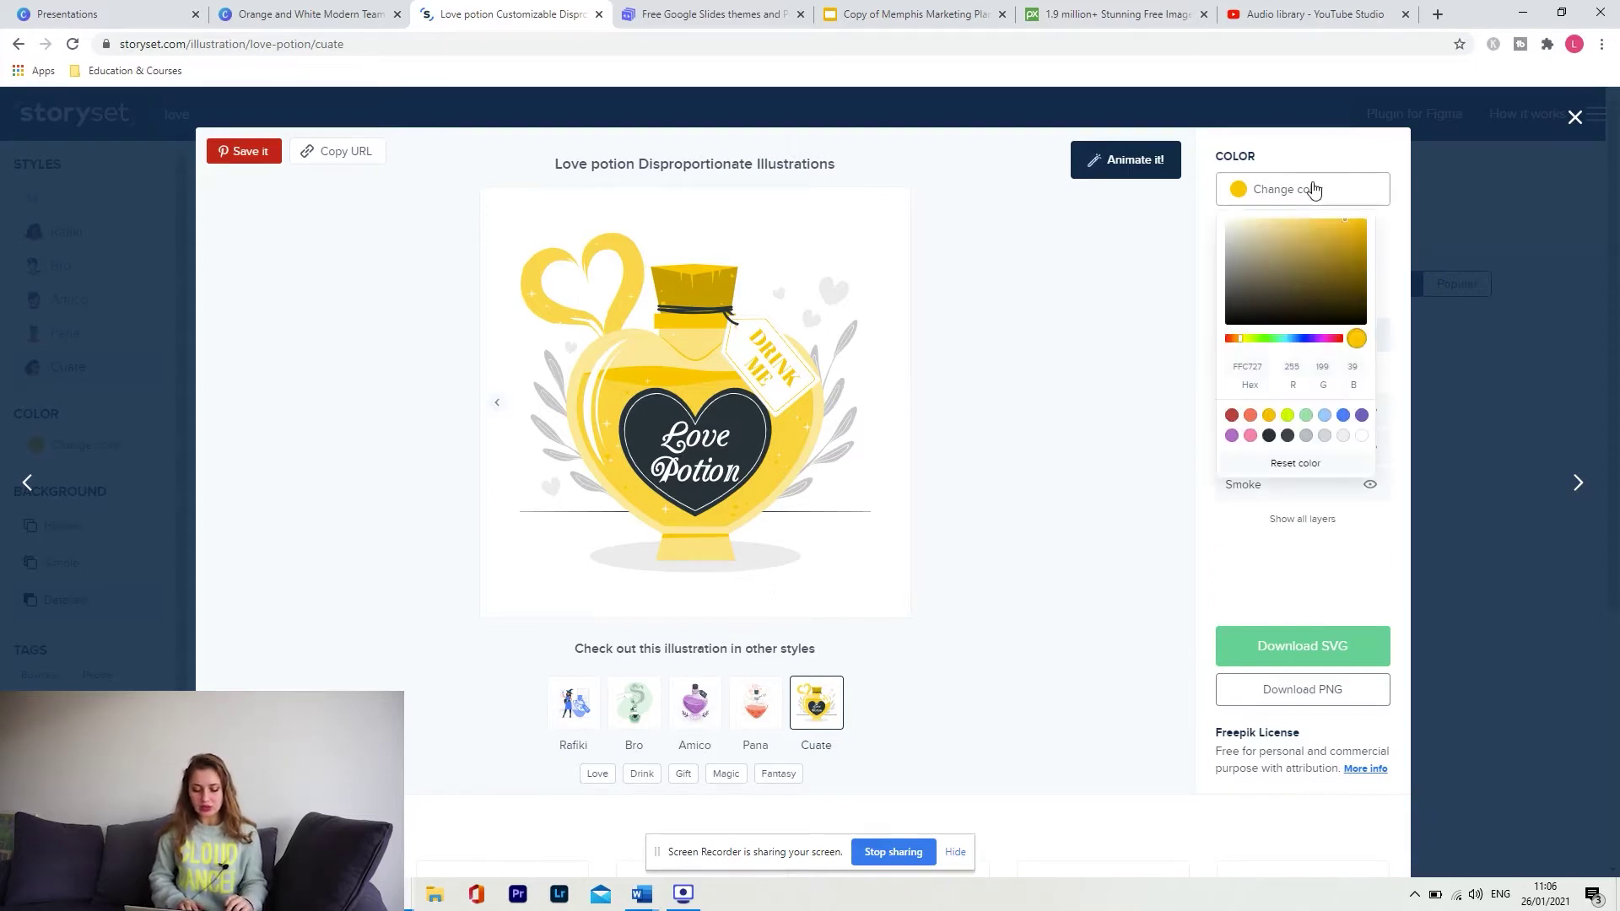
click(1343, 418)
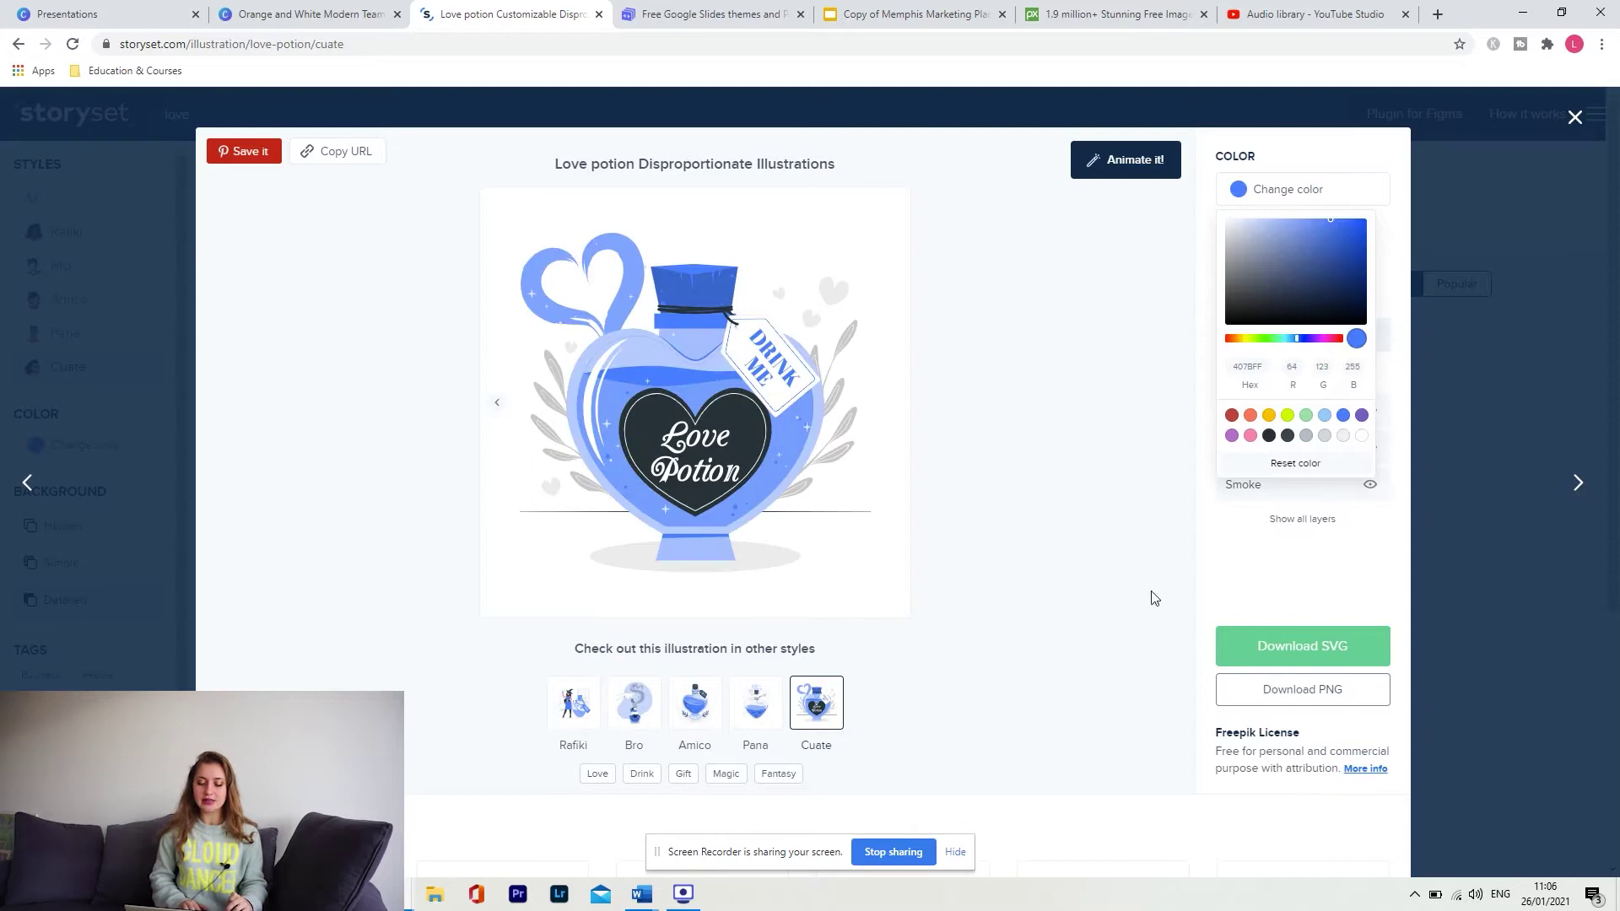
click(1275, 583)
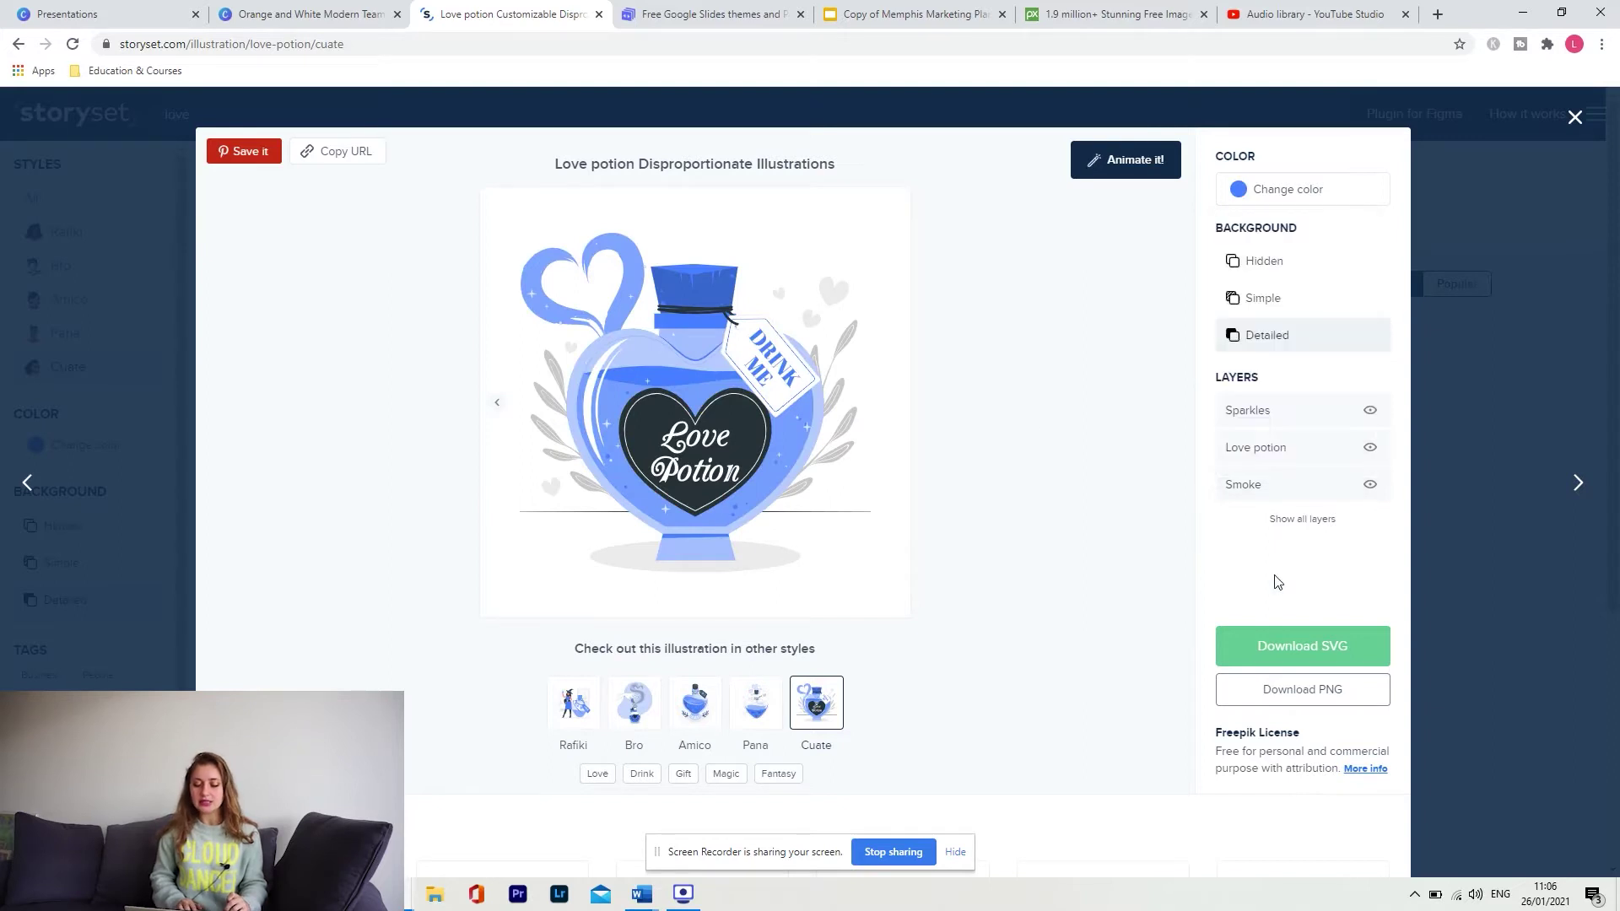
Hide and restore the Love potion layer and the Smoke layer of the illustration in turn.
click(1333, 445)
click(1333, 445)
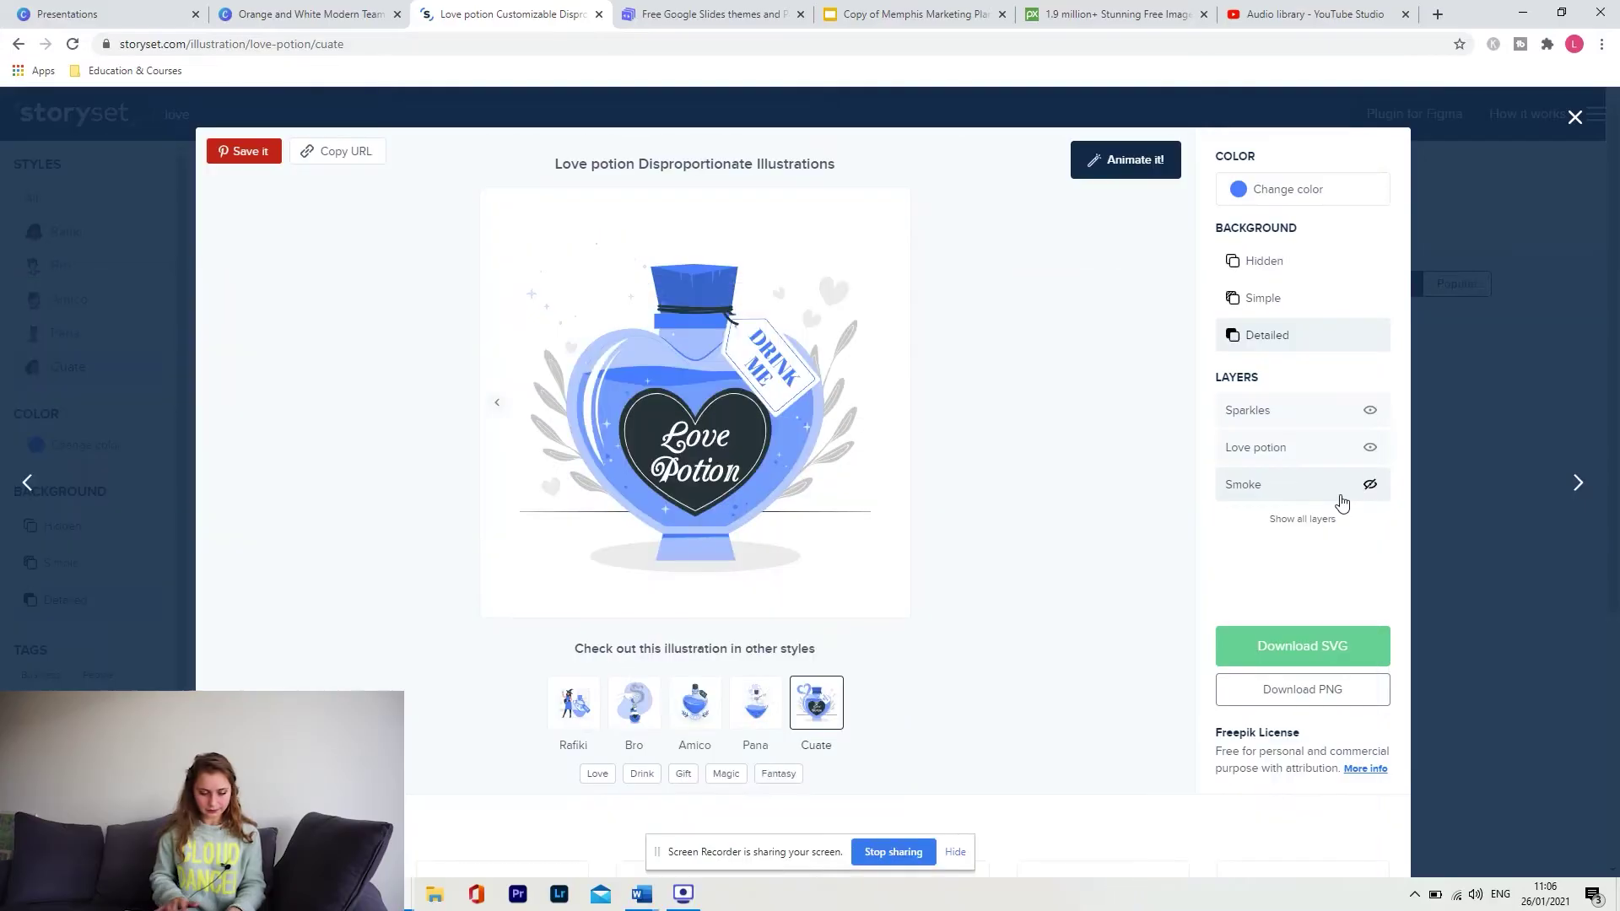
click(1342, 503)
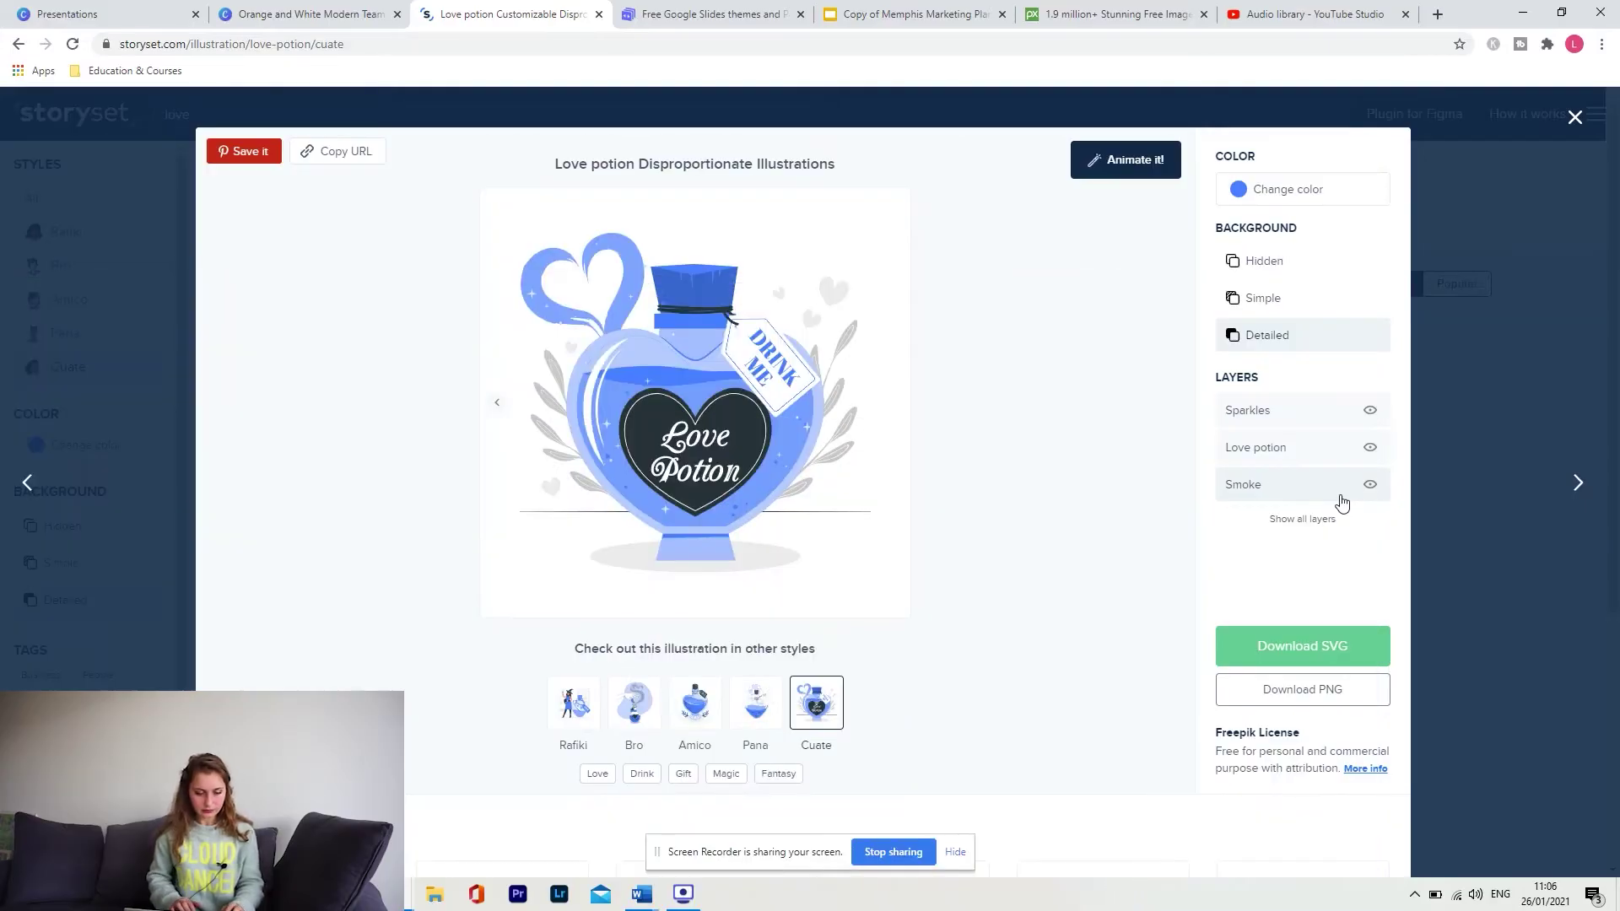
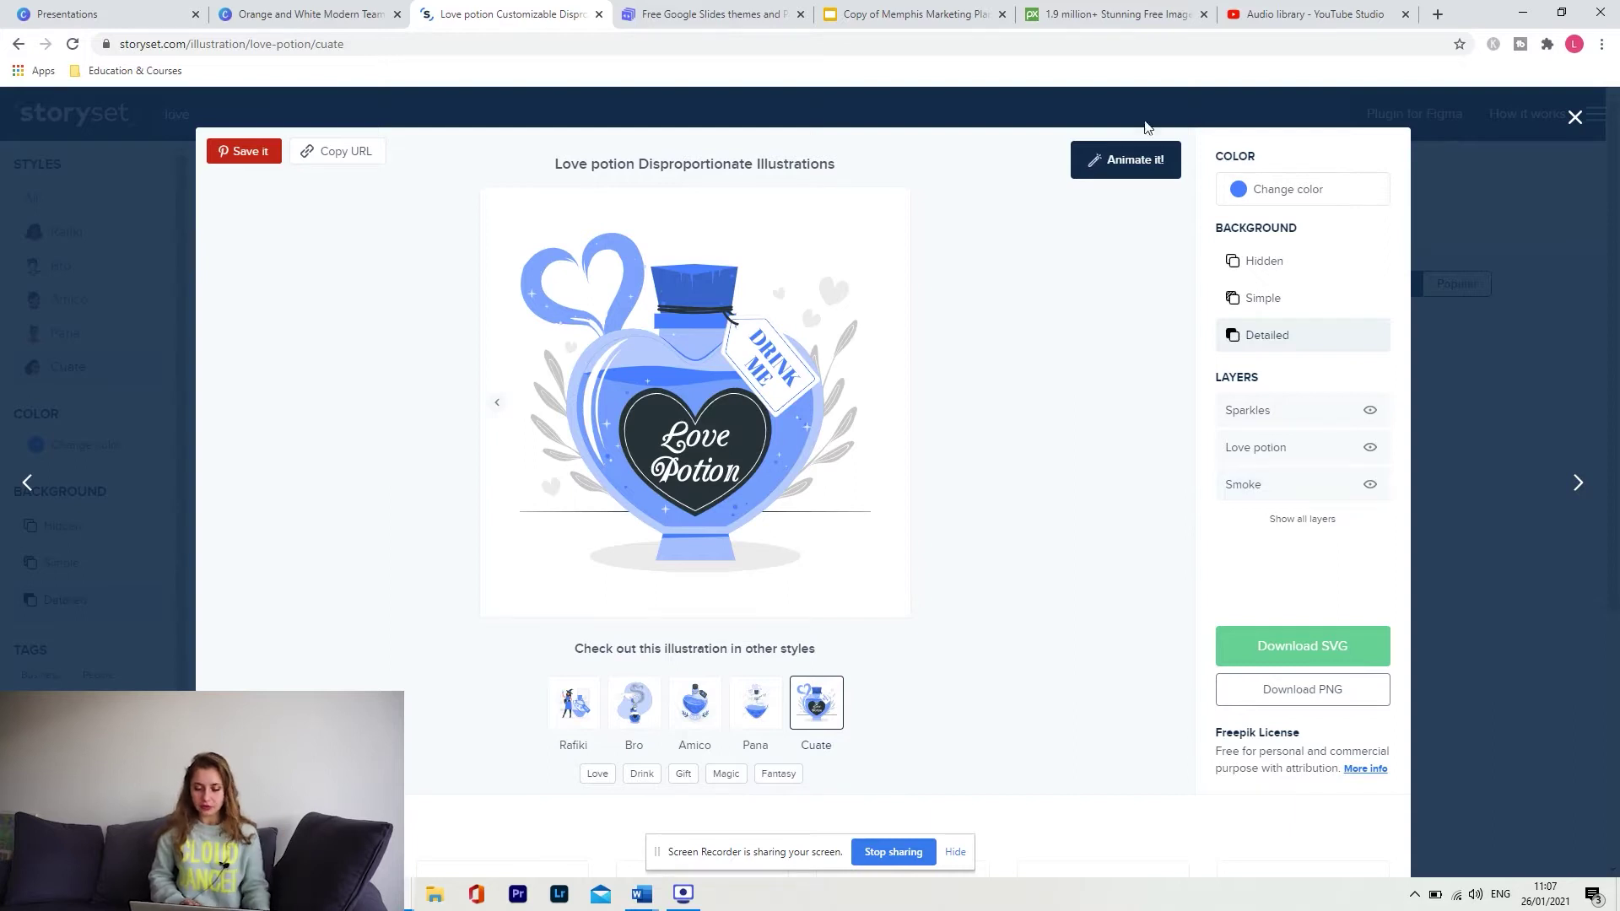
Switch to Slidesgo and preview several slides of the Economics Thesis template among the minimalist templates.
click(755, 17)
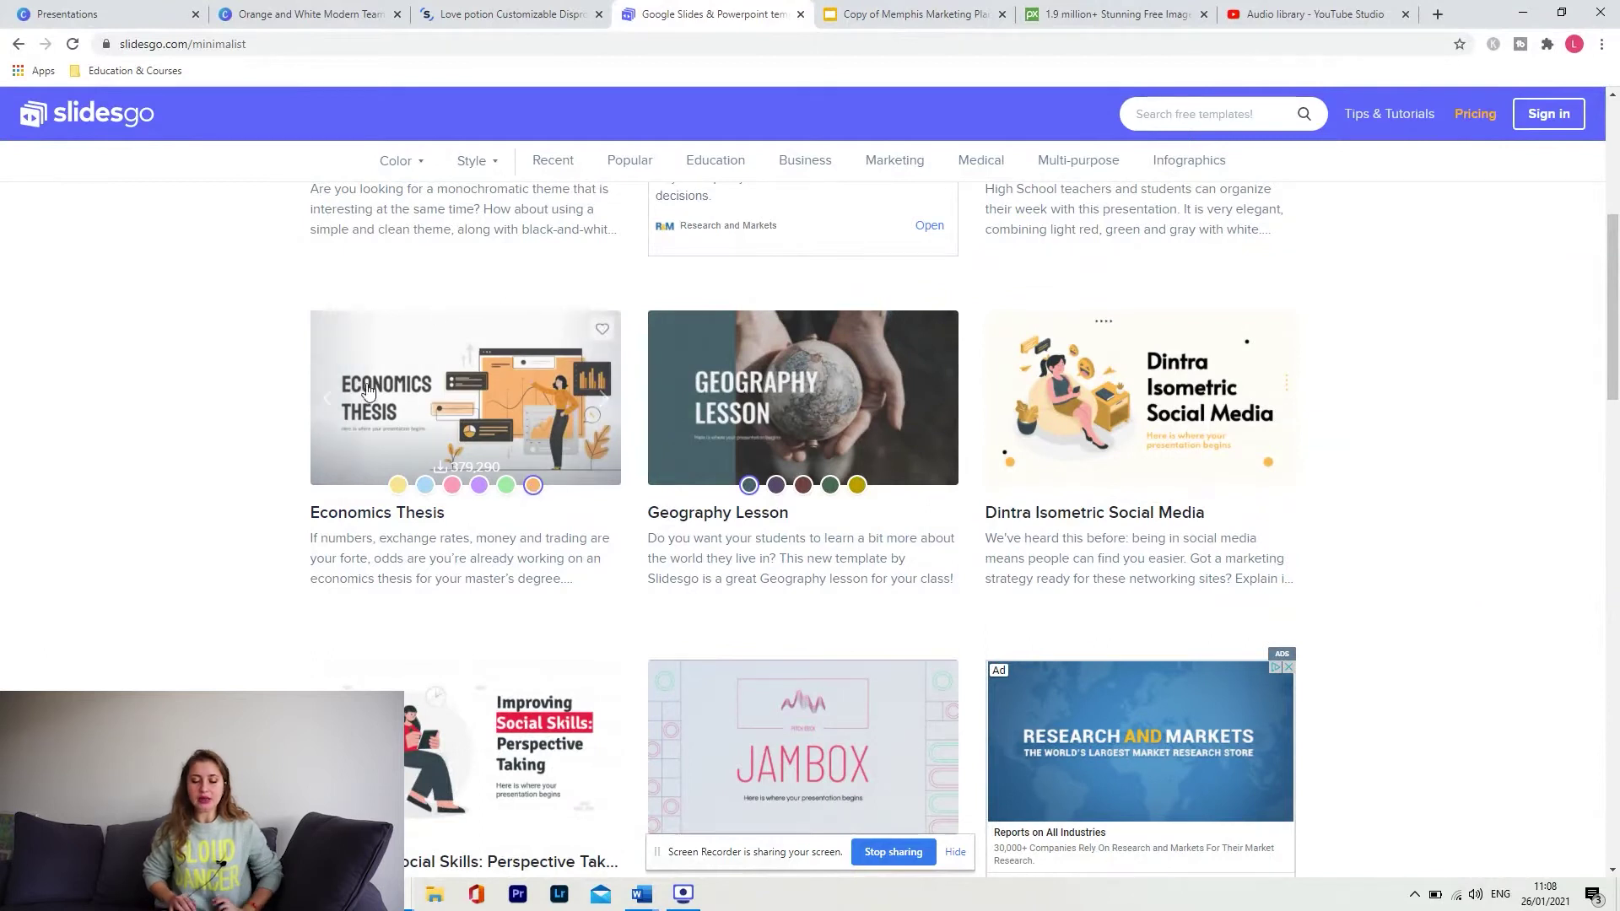
click(590, 414)
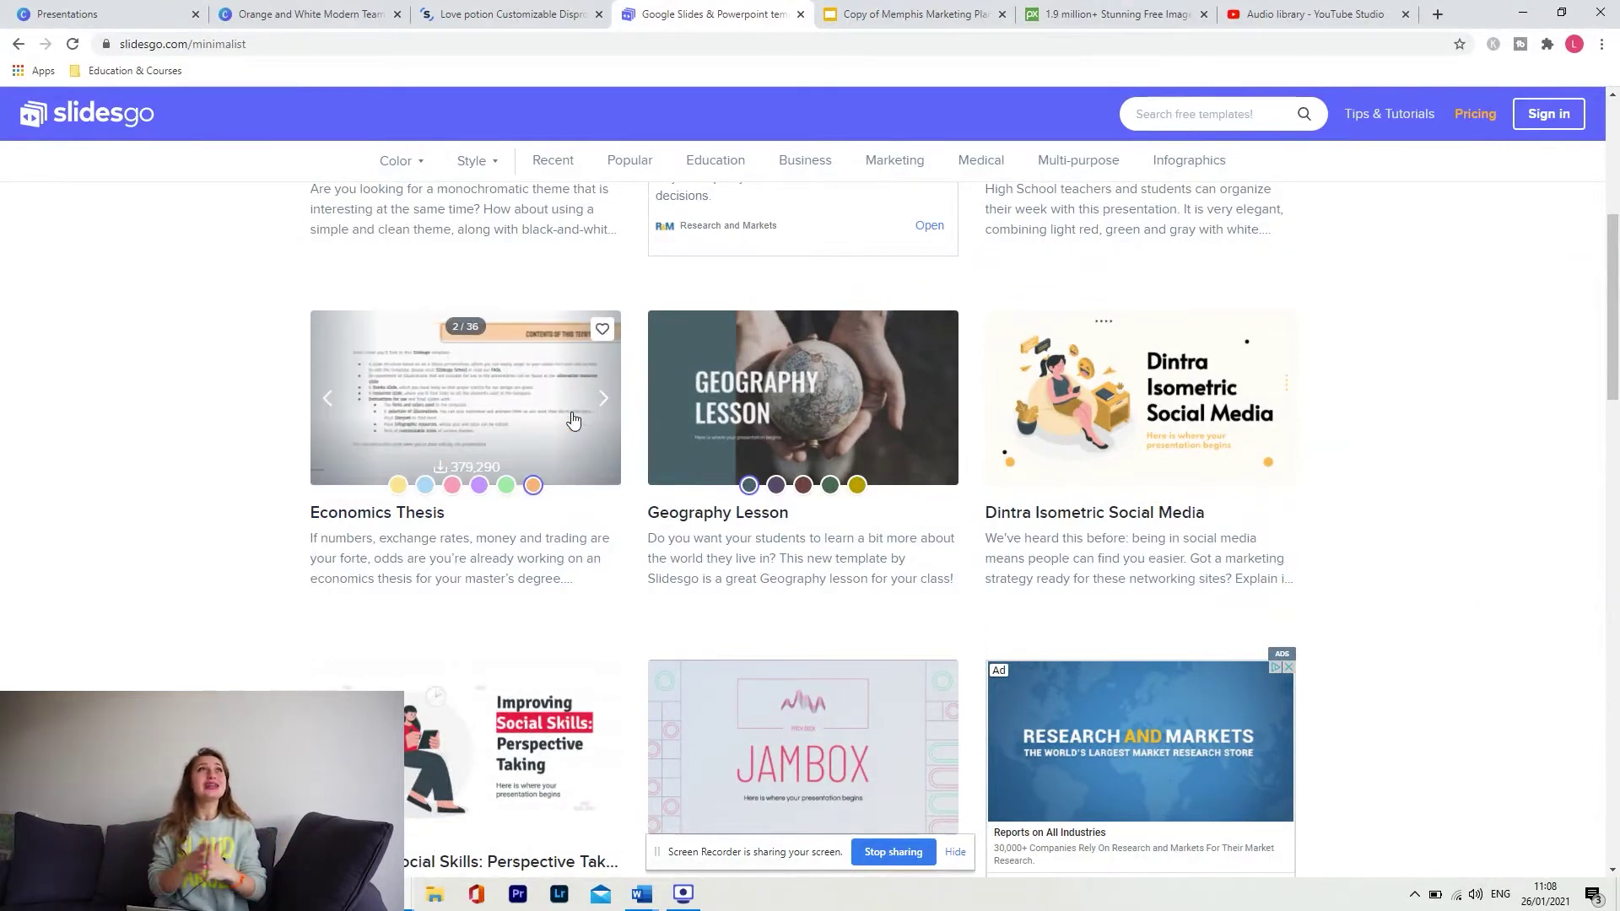
click(600, 410)
click(599, 411)
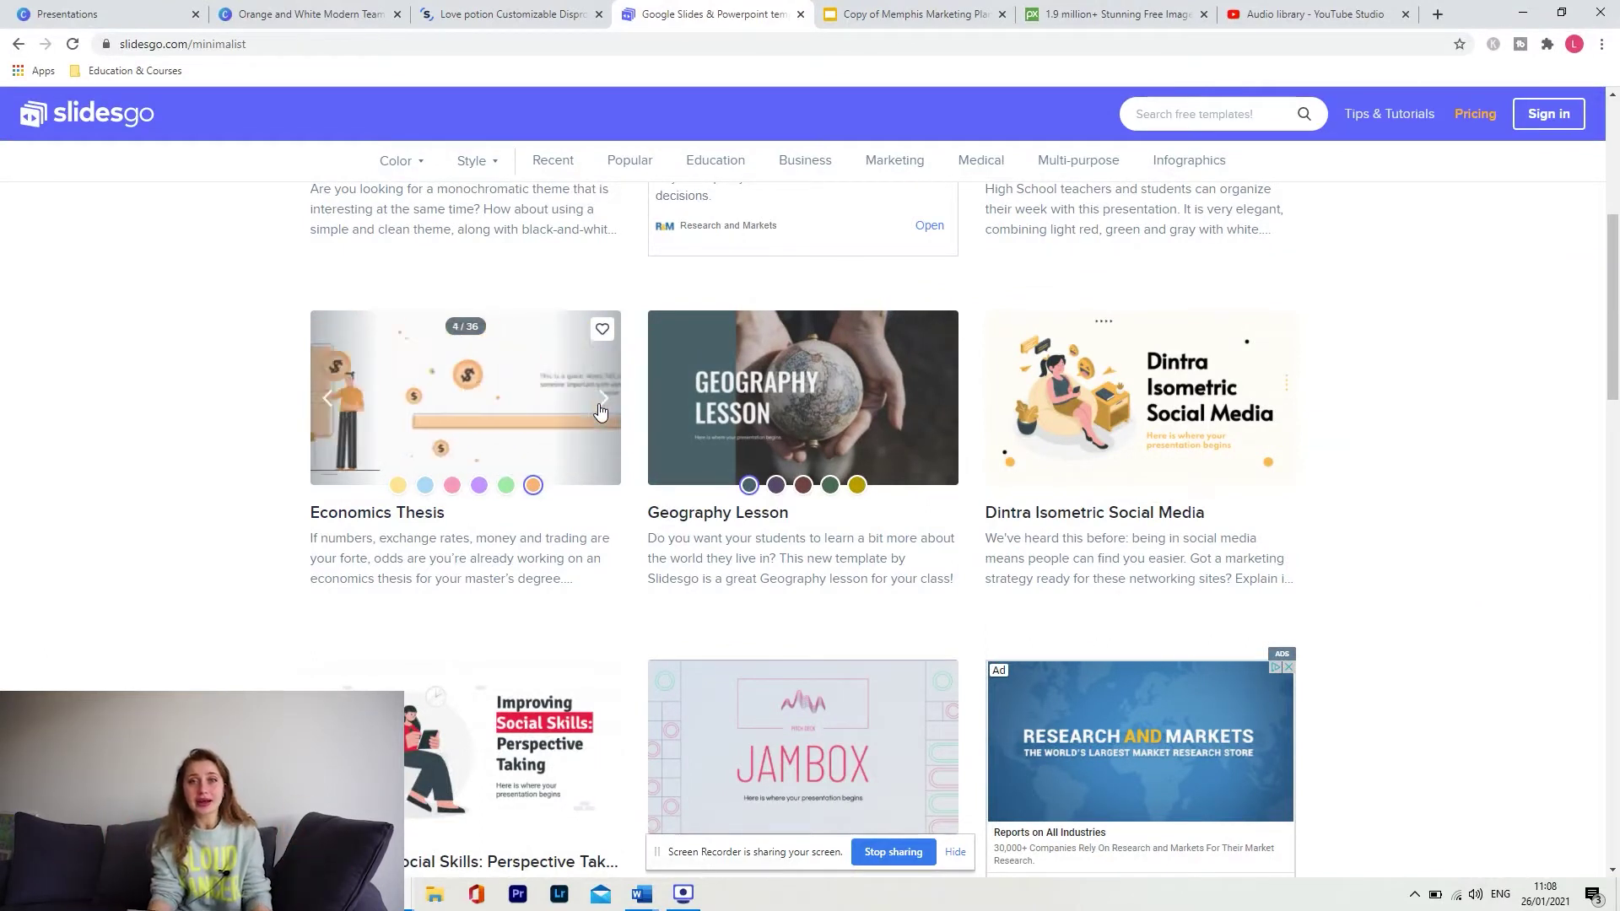
click(599, 411)
click(600, 411)
scroll(554, 271, down, 4)
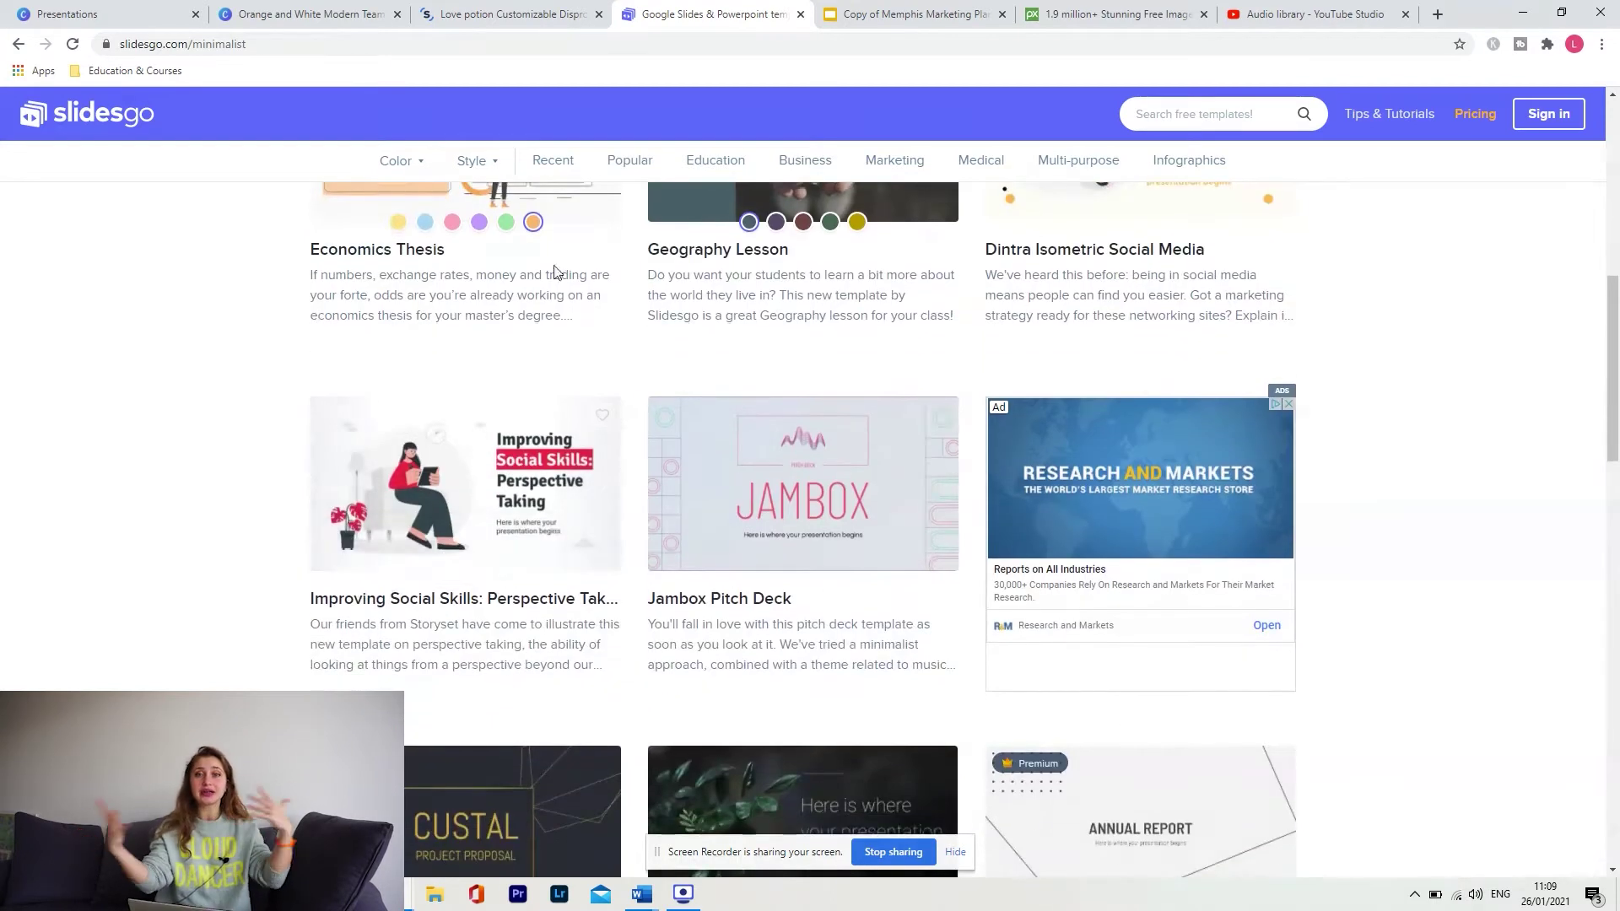
scroll(1088, 608, down, 4)
Open the Dintra Isometric Social Media template and page through its preview slides up to Market Analysis.
scroll(1090, 596, up, 7)
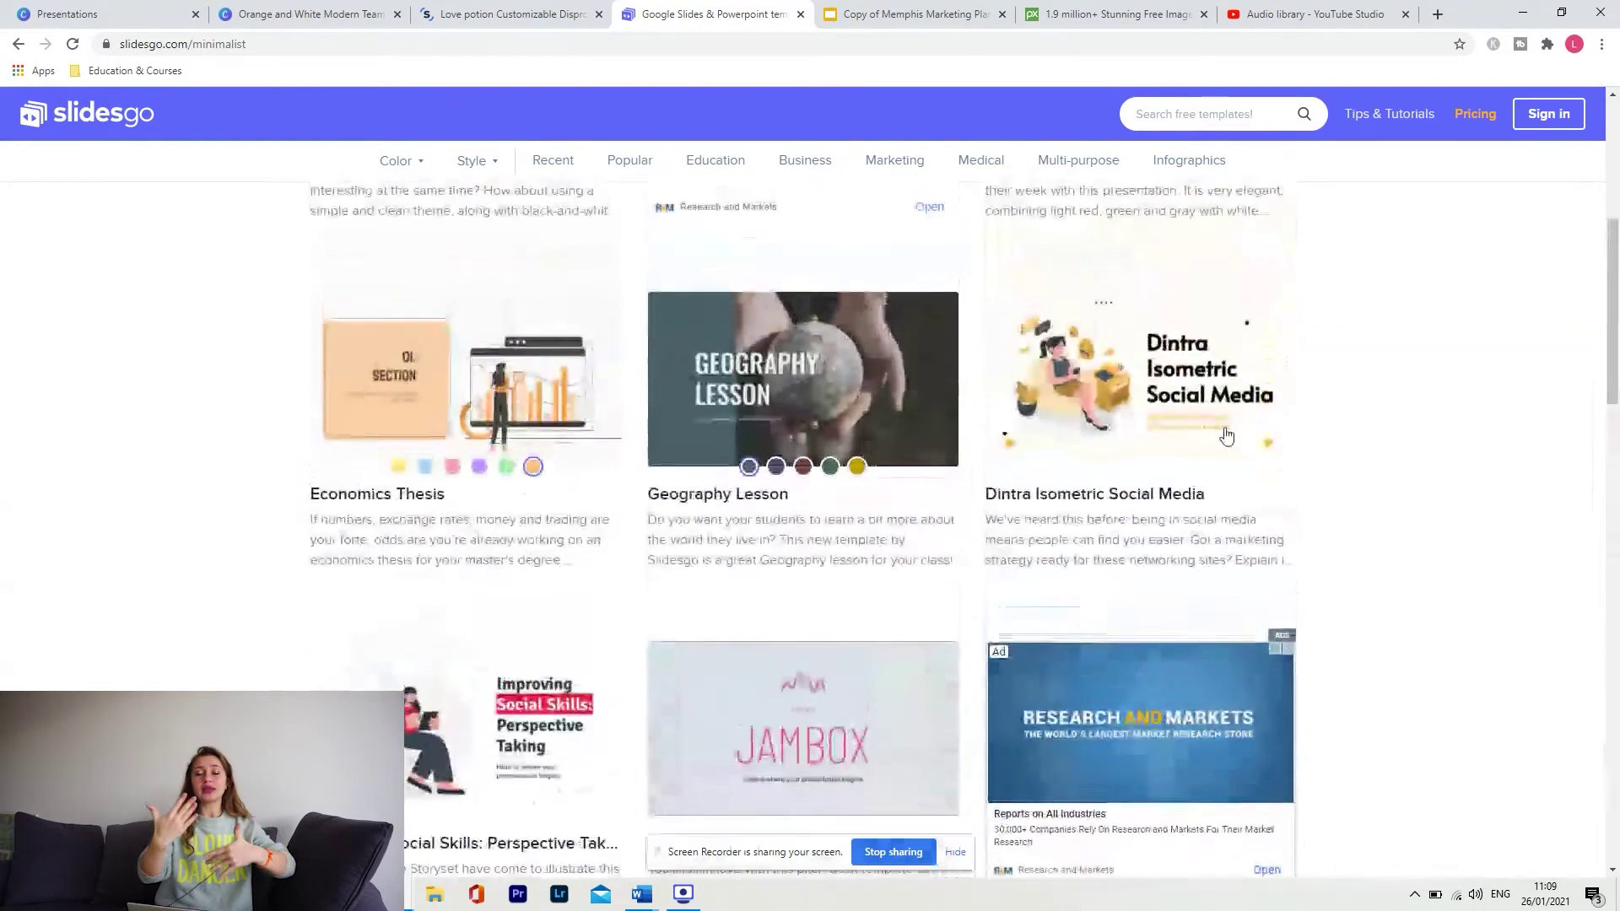
click(1168, 403)
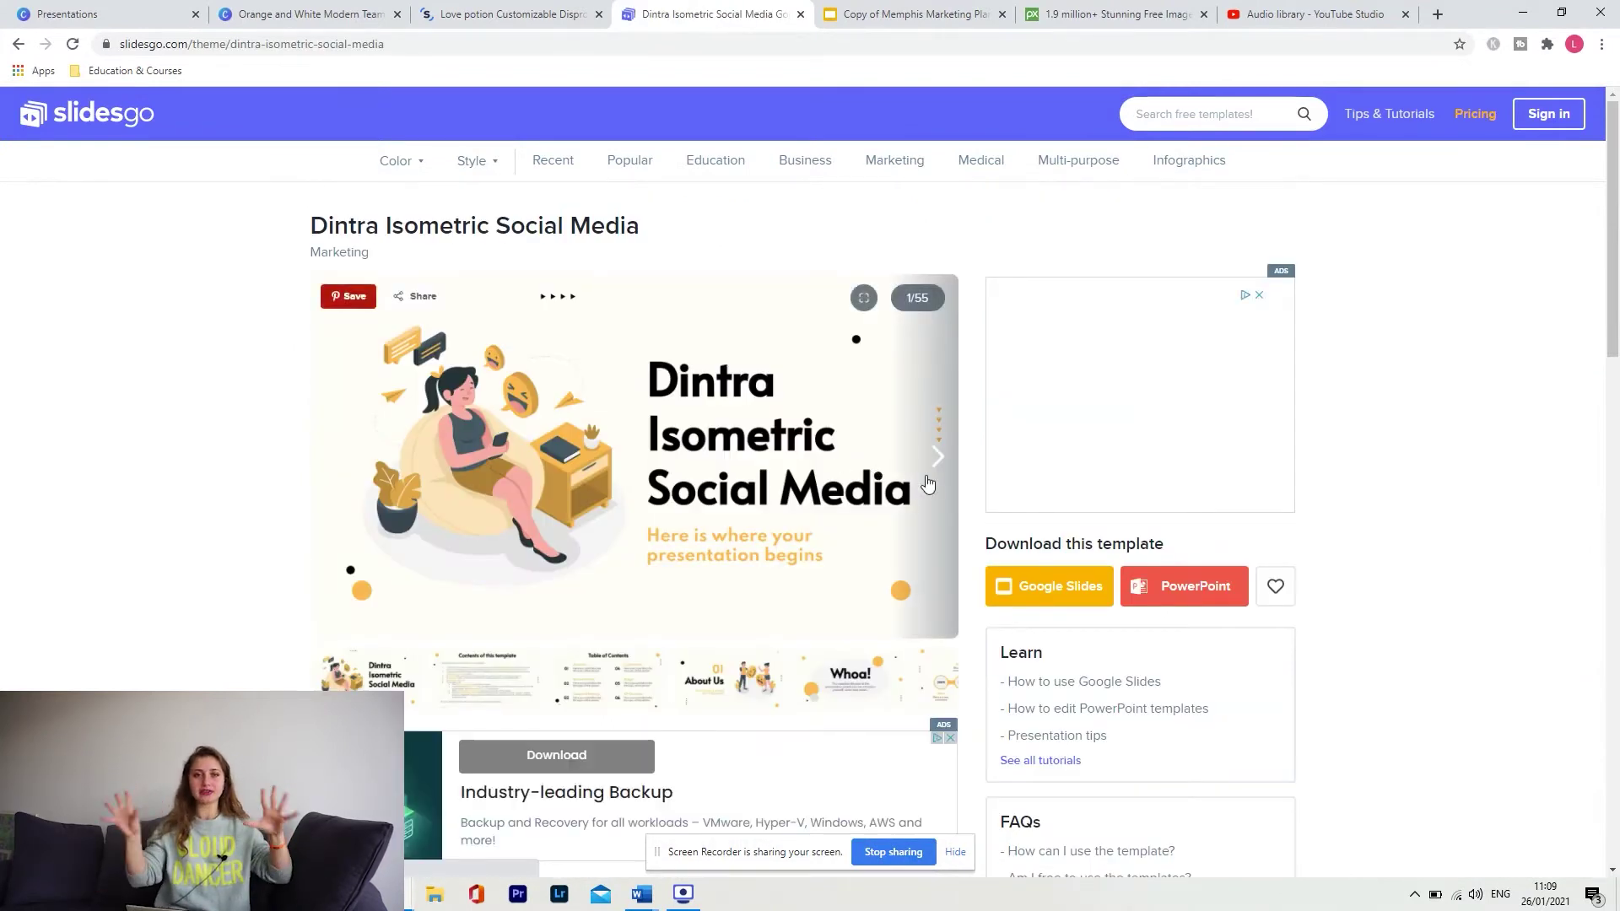
click(928, 481)
click(928, 481)
click(928, 481)
click(928, 482)
click(928, 479)
click(928, 477)
click(927, 474)
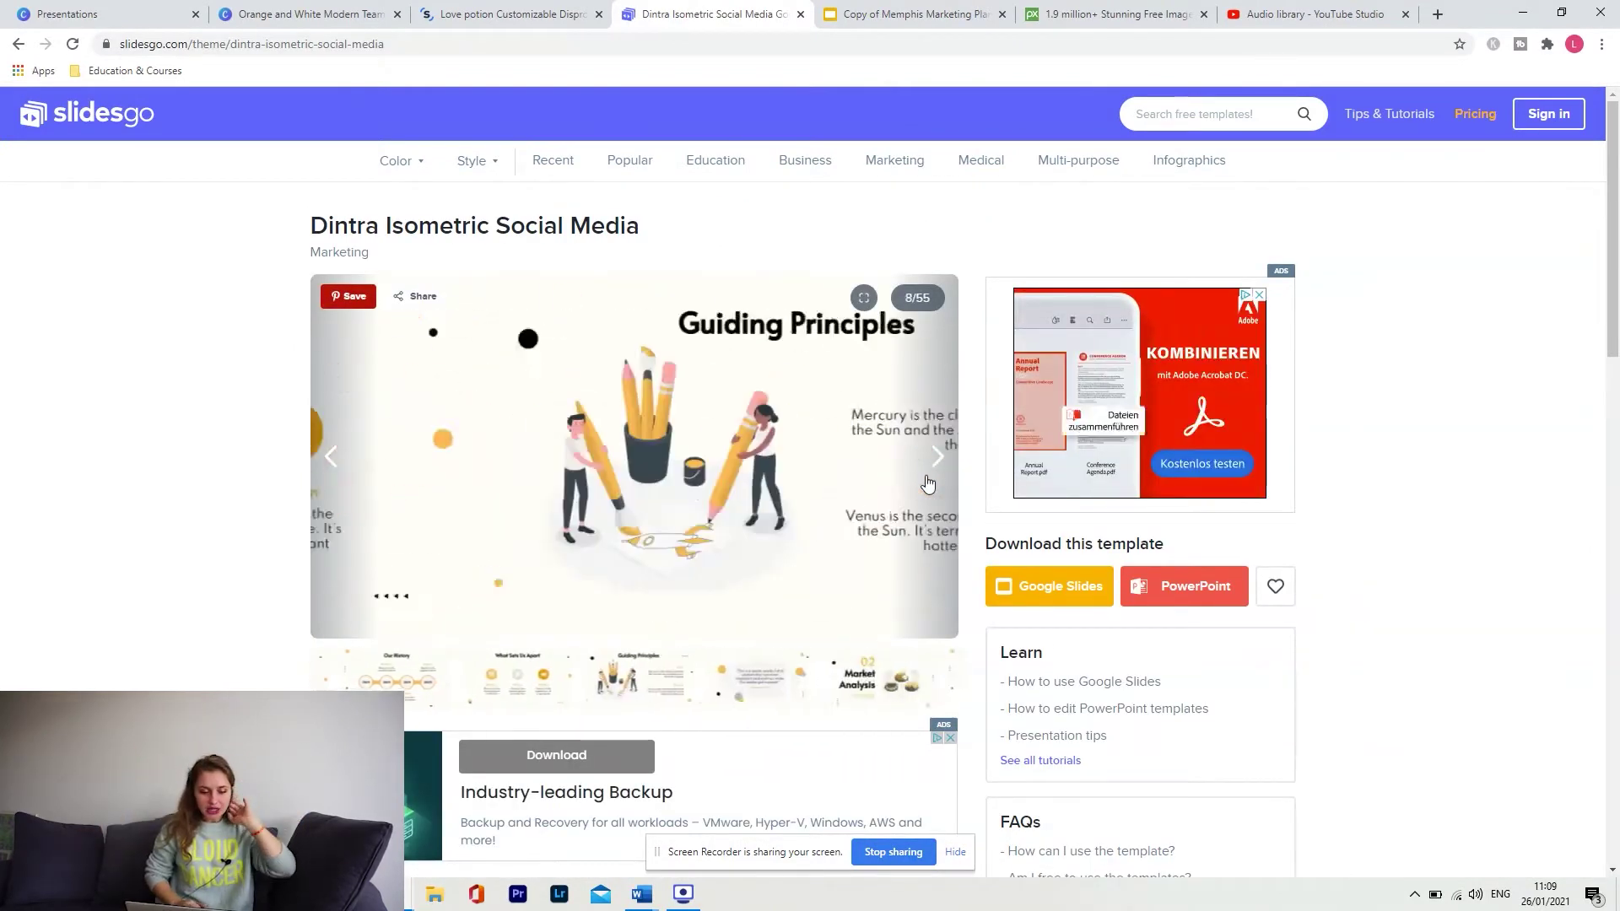
click(933, 464)
click(932, 461)
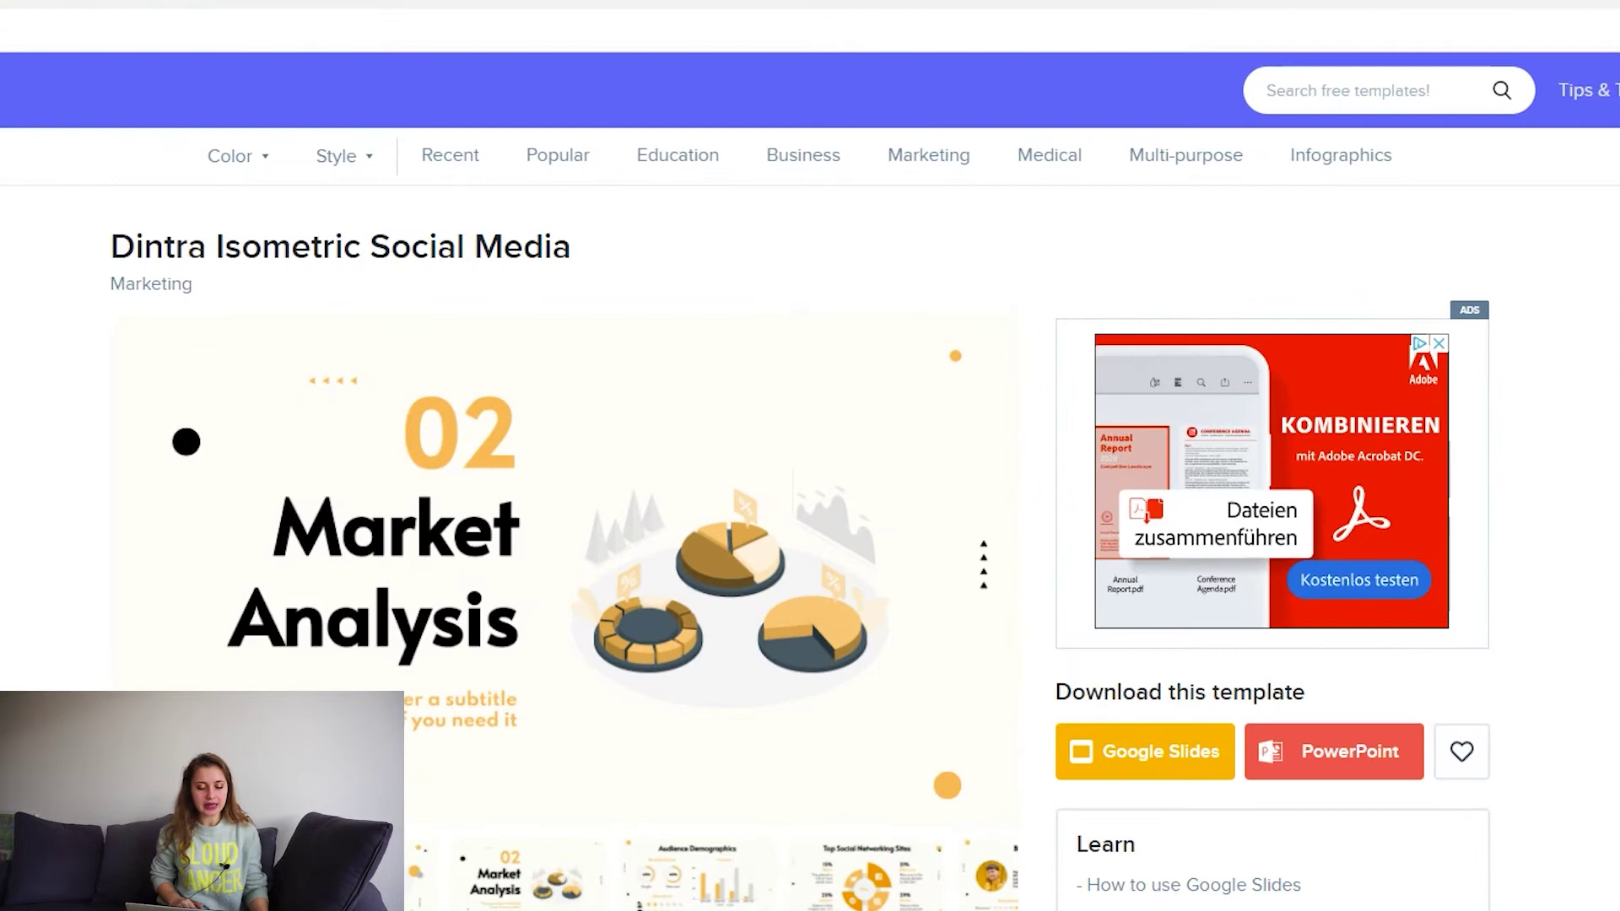
Look through the related templates on the Dintra Isometric Social Media page and return to the download options.
scroll(408, 193, down, 15)
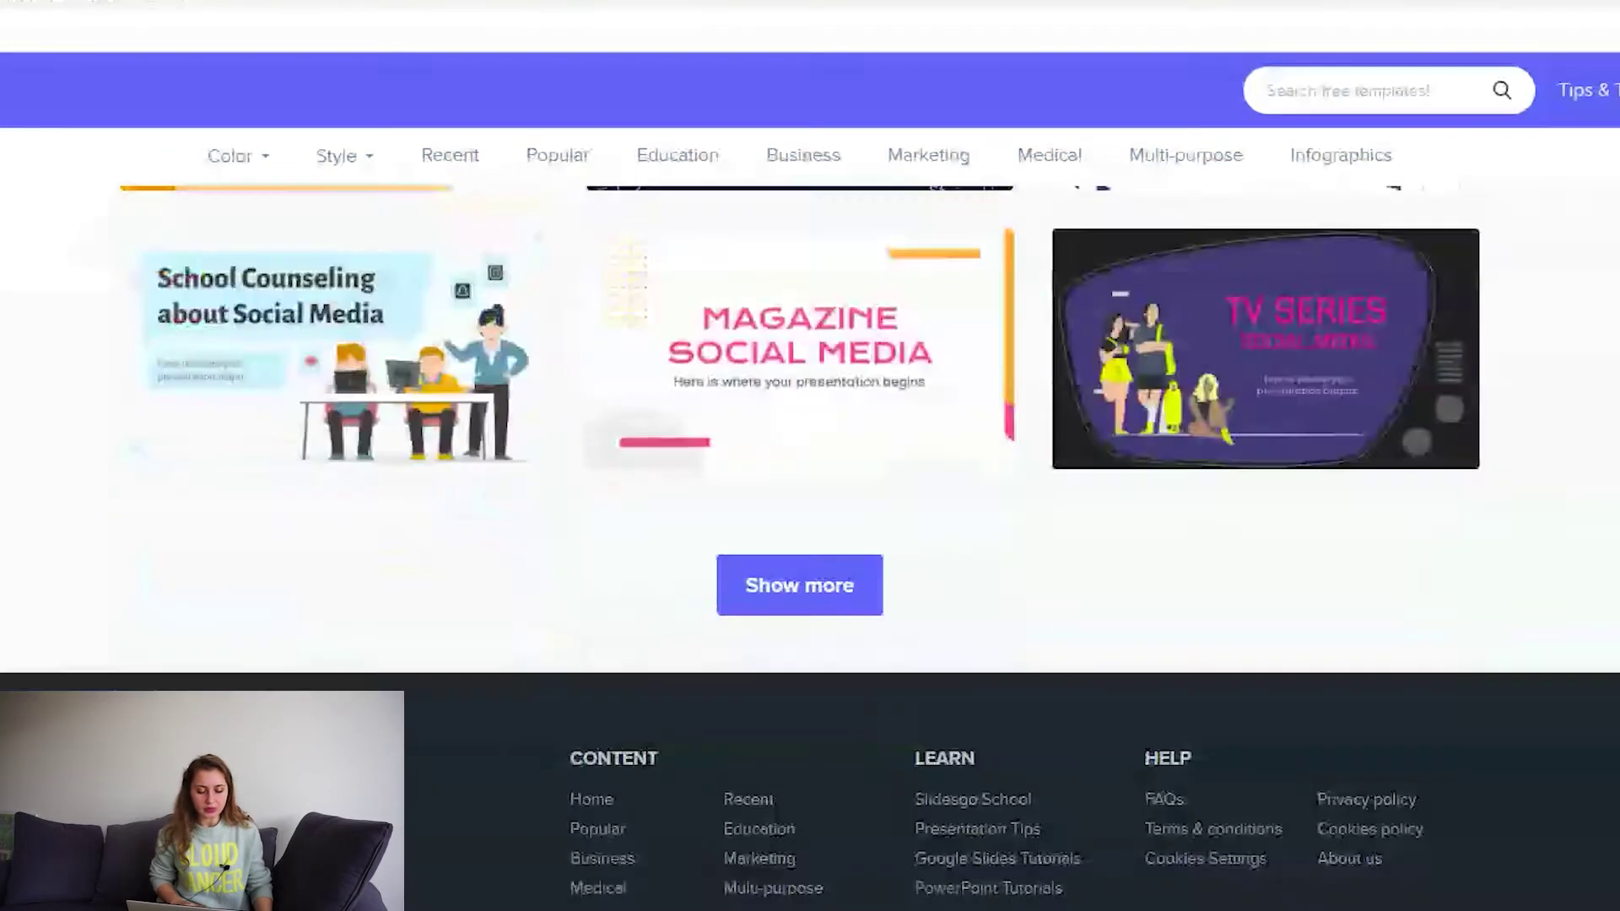
scroll(407, 193, up, 6)
scroll(810, 506, down, 6)
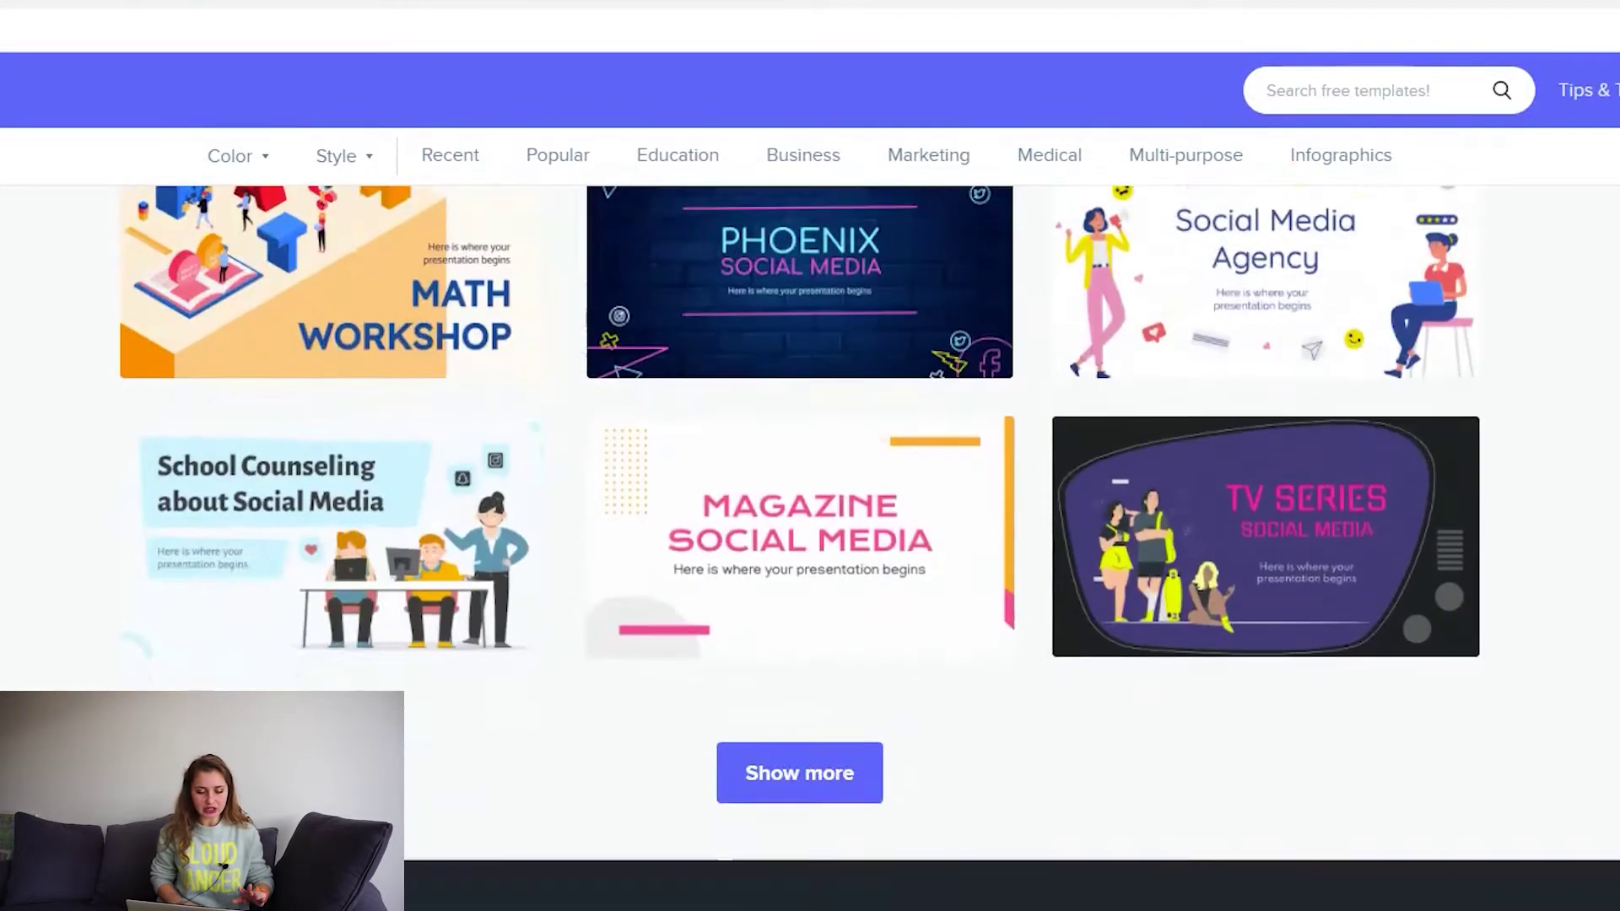
scroll(810, 506, up, 4)
scroll(65, 675, up, 10)
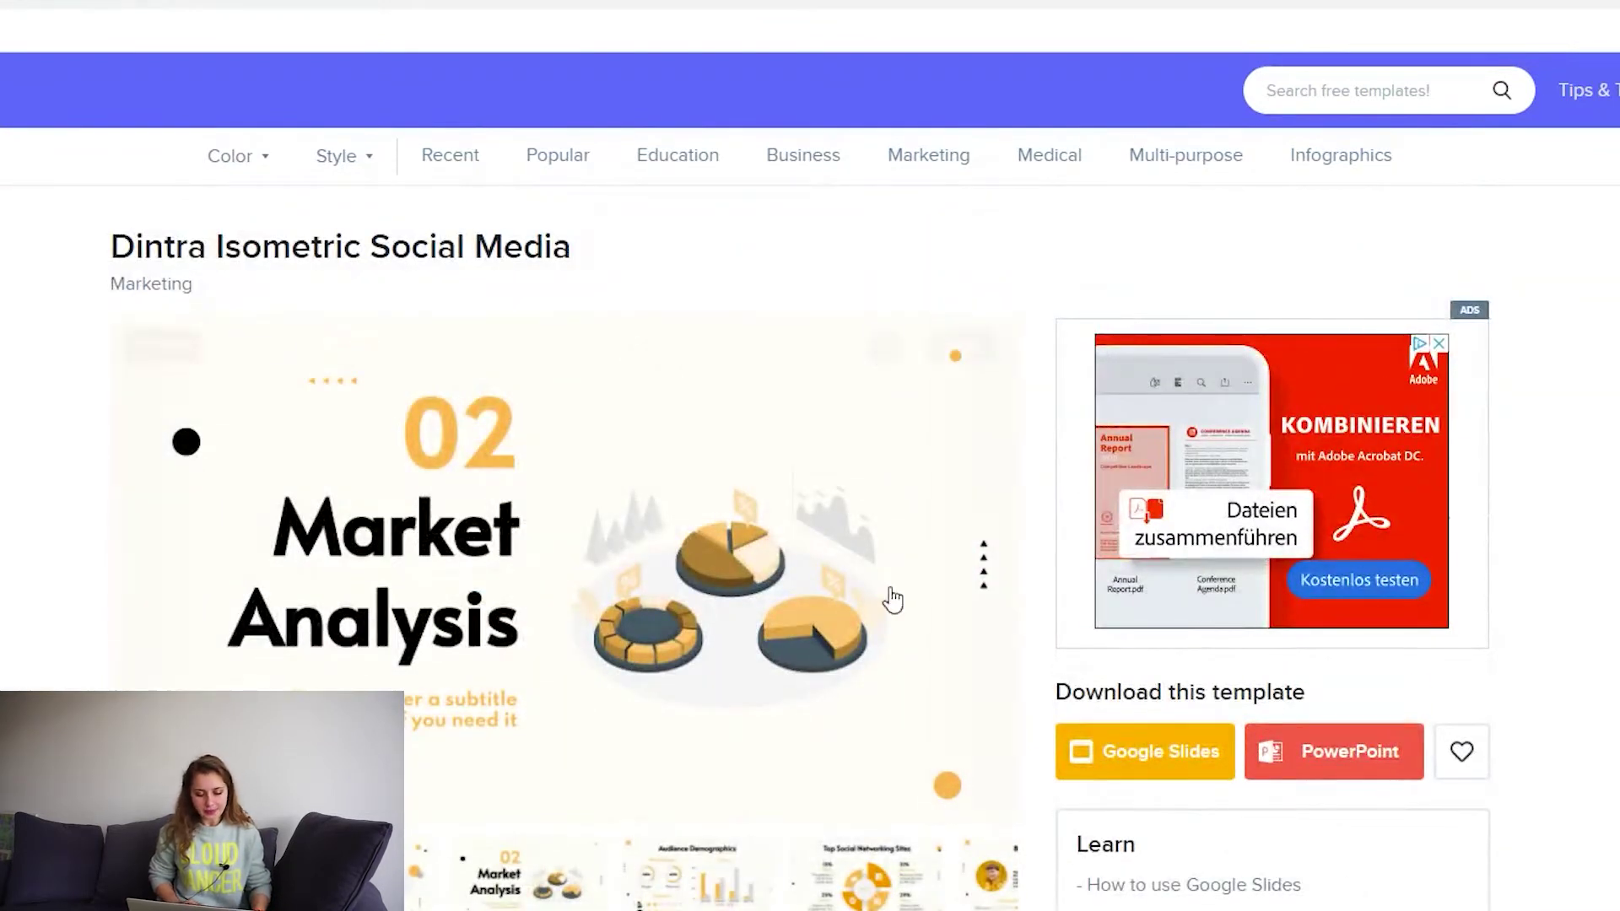
mouse_move(893, 599)
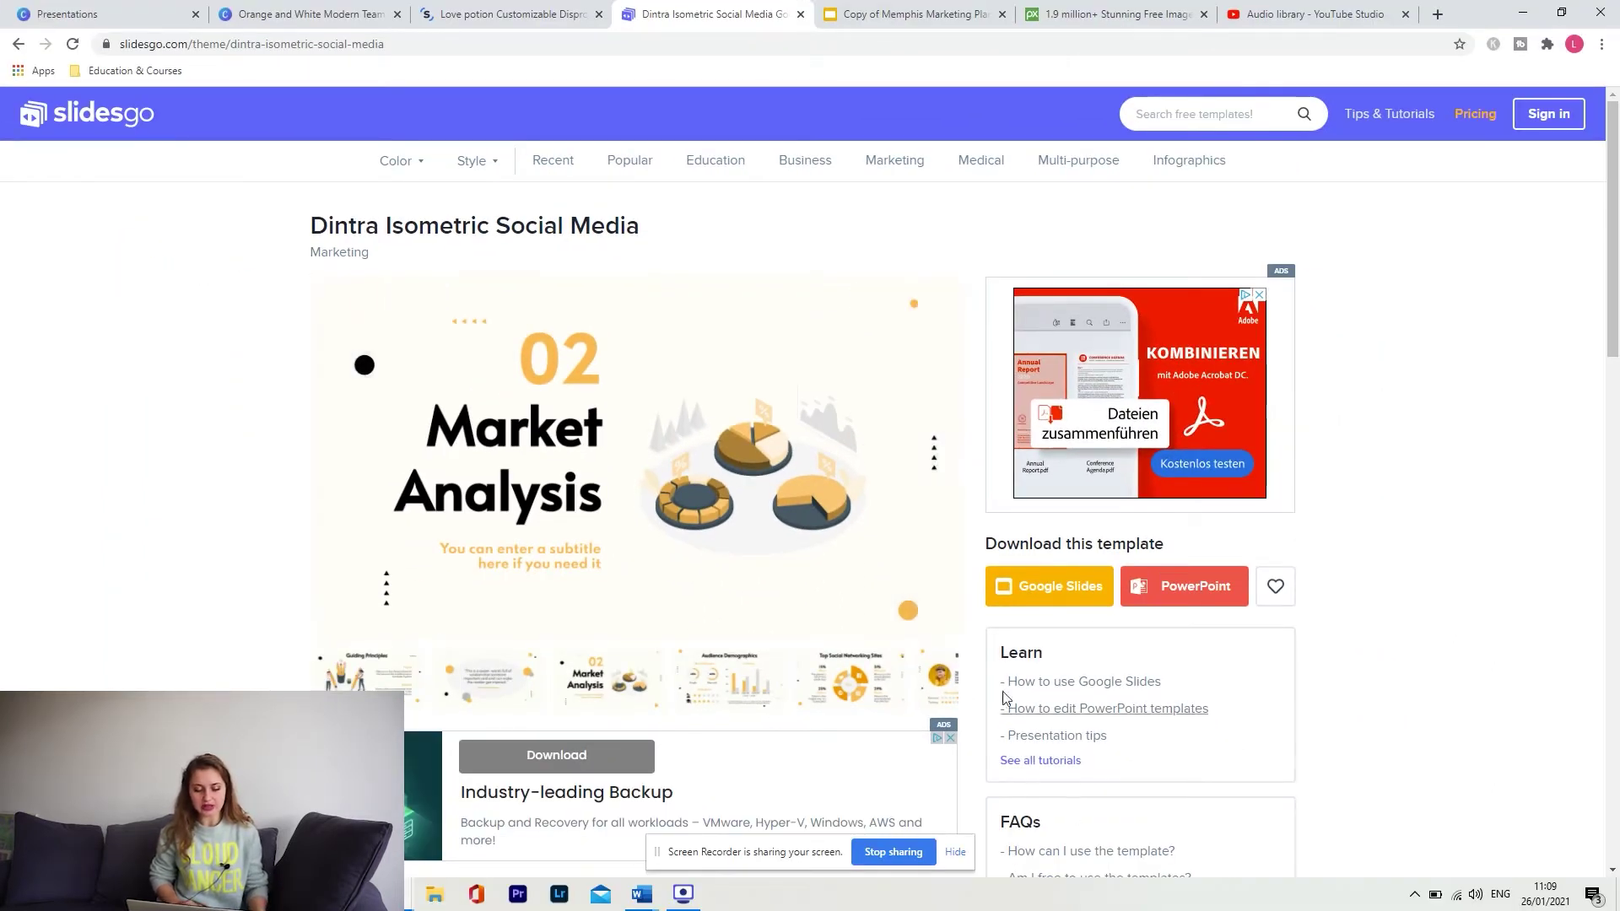
Make a Google Slides copy of the Dintra Isometric Social Media template, view the copy and dismiss its offline editing notice.
click(1061, 587)
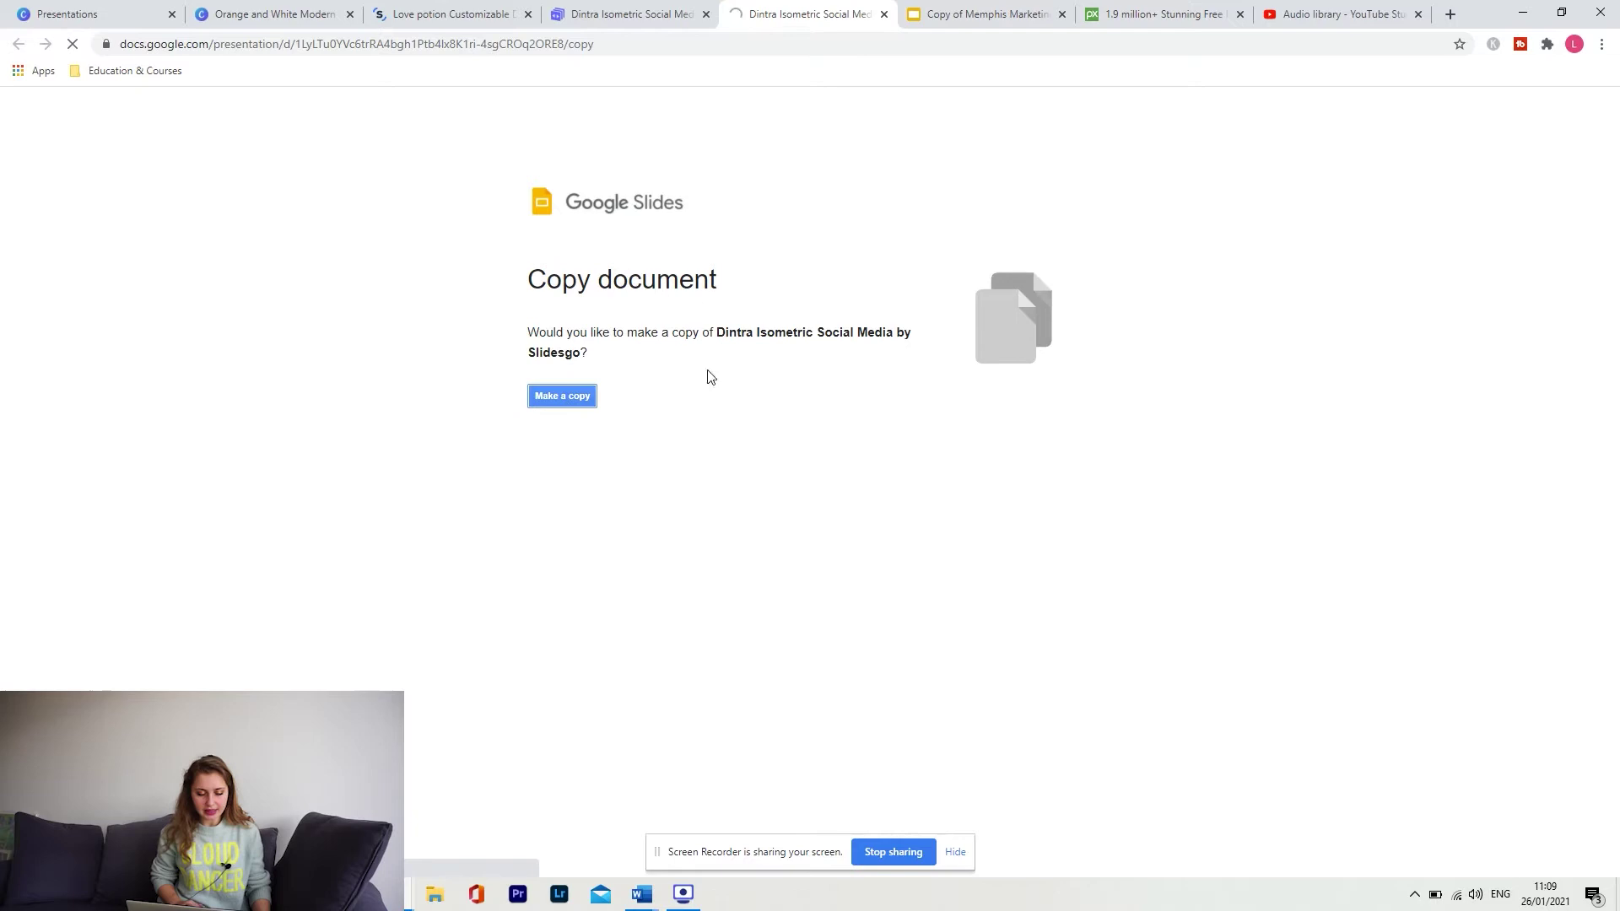
click(575, 393)
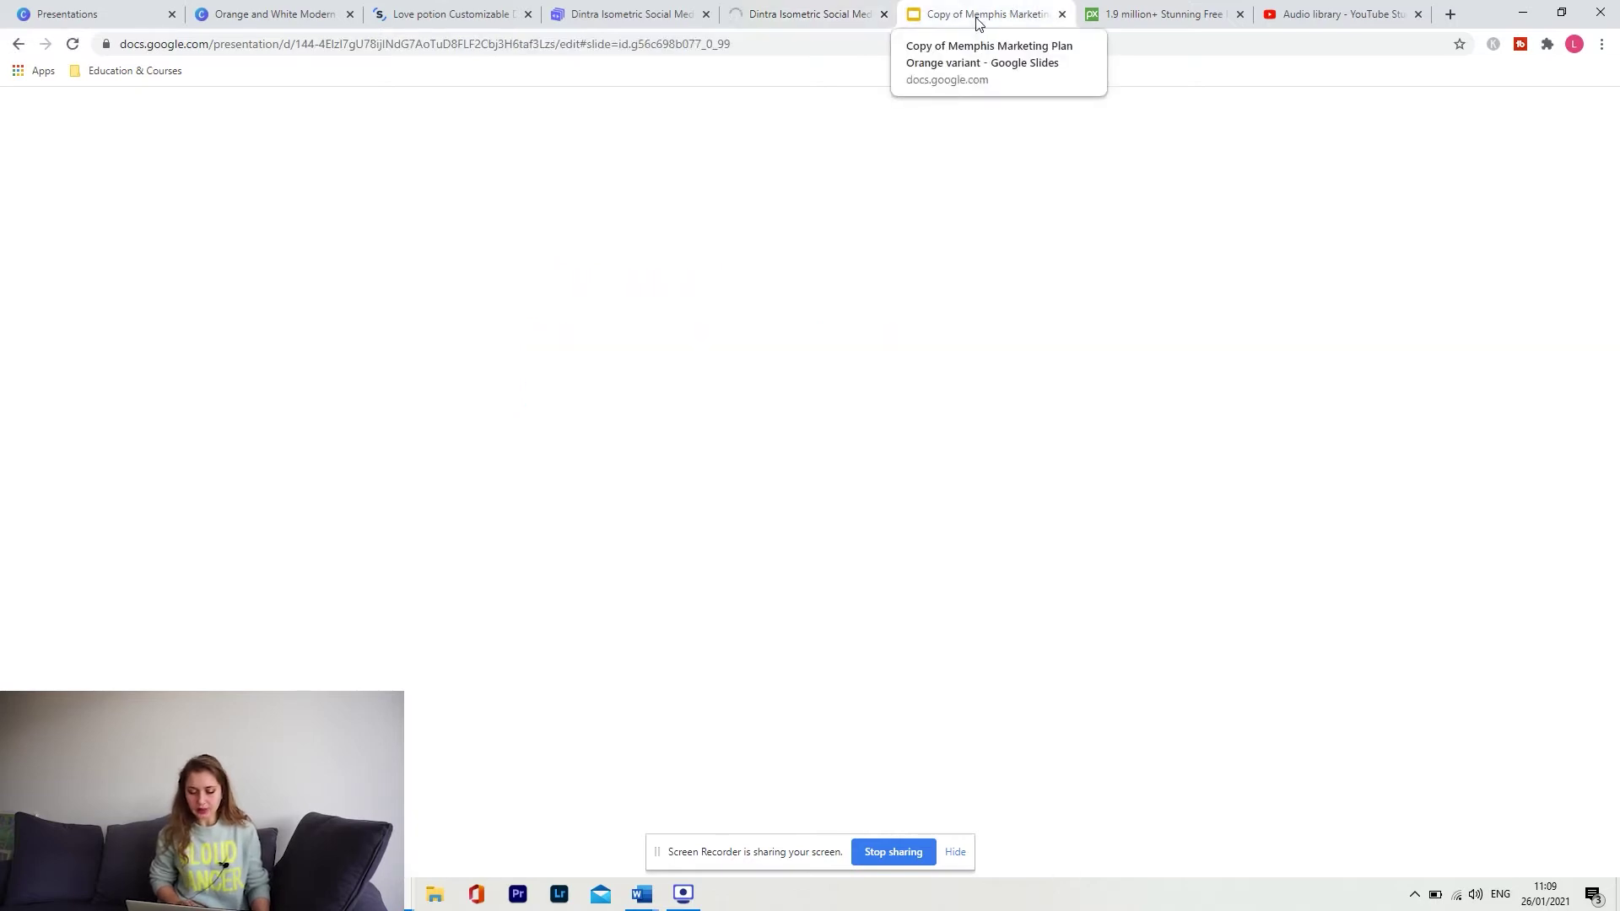
click(976, 20)
click(753, 14)
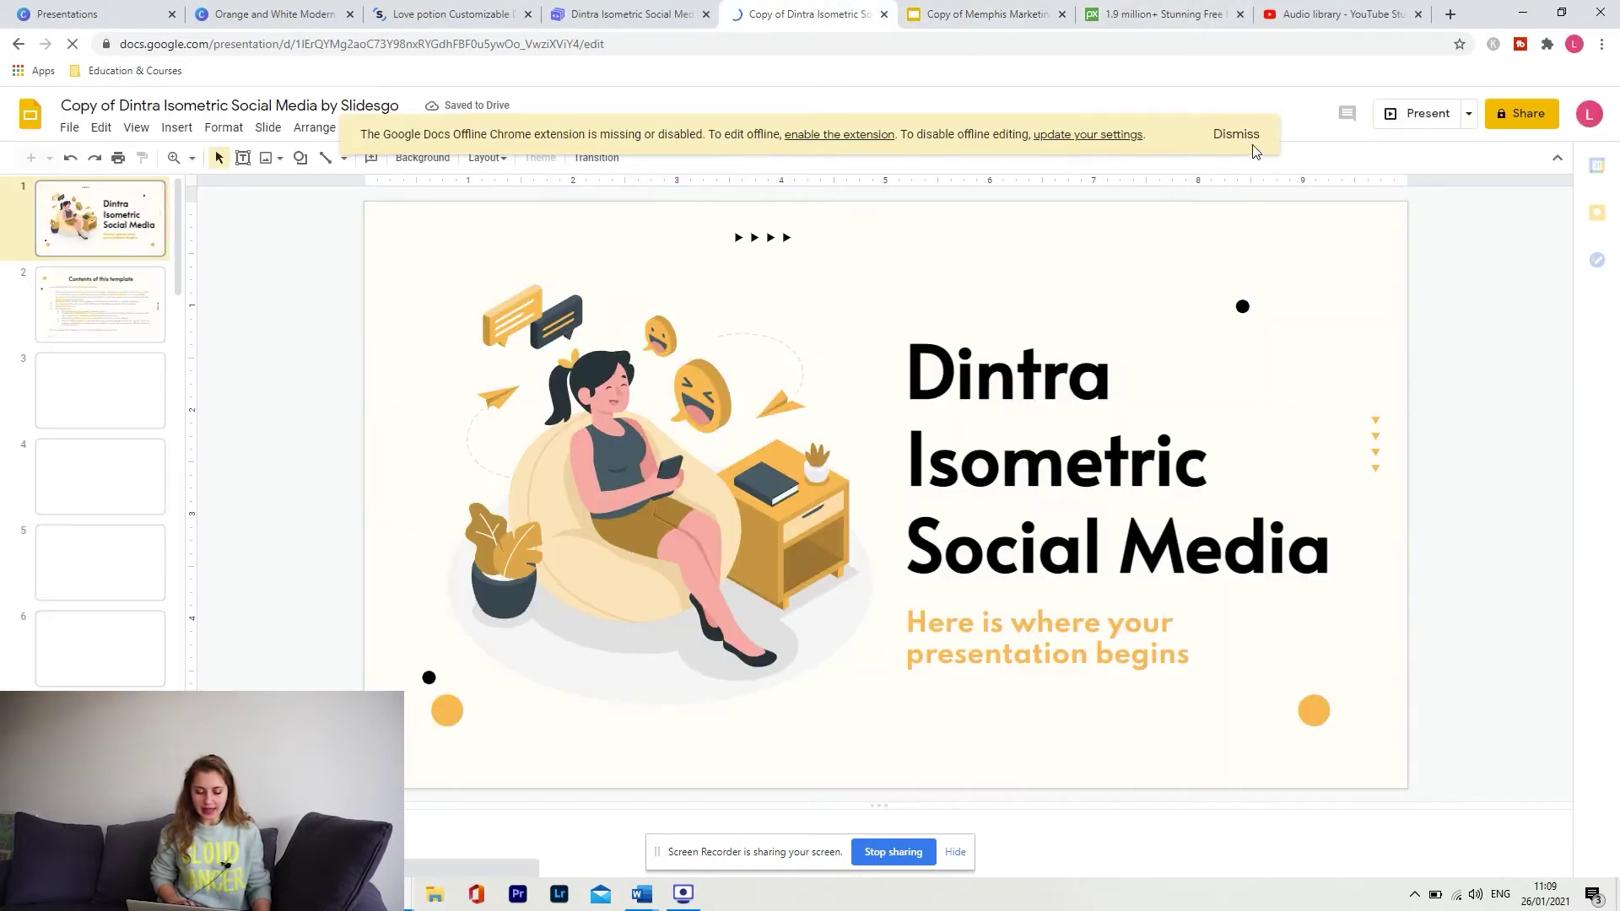
click(1236, 135)
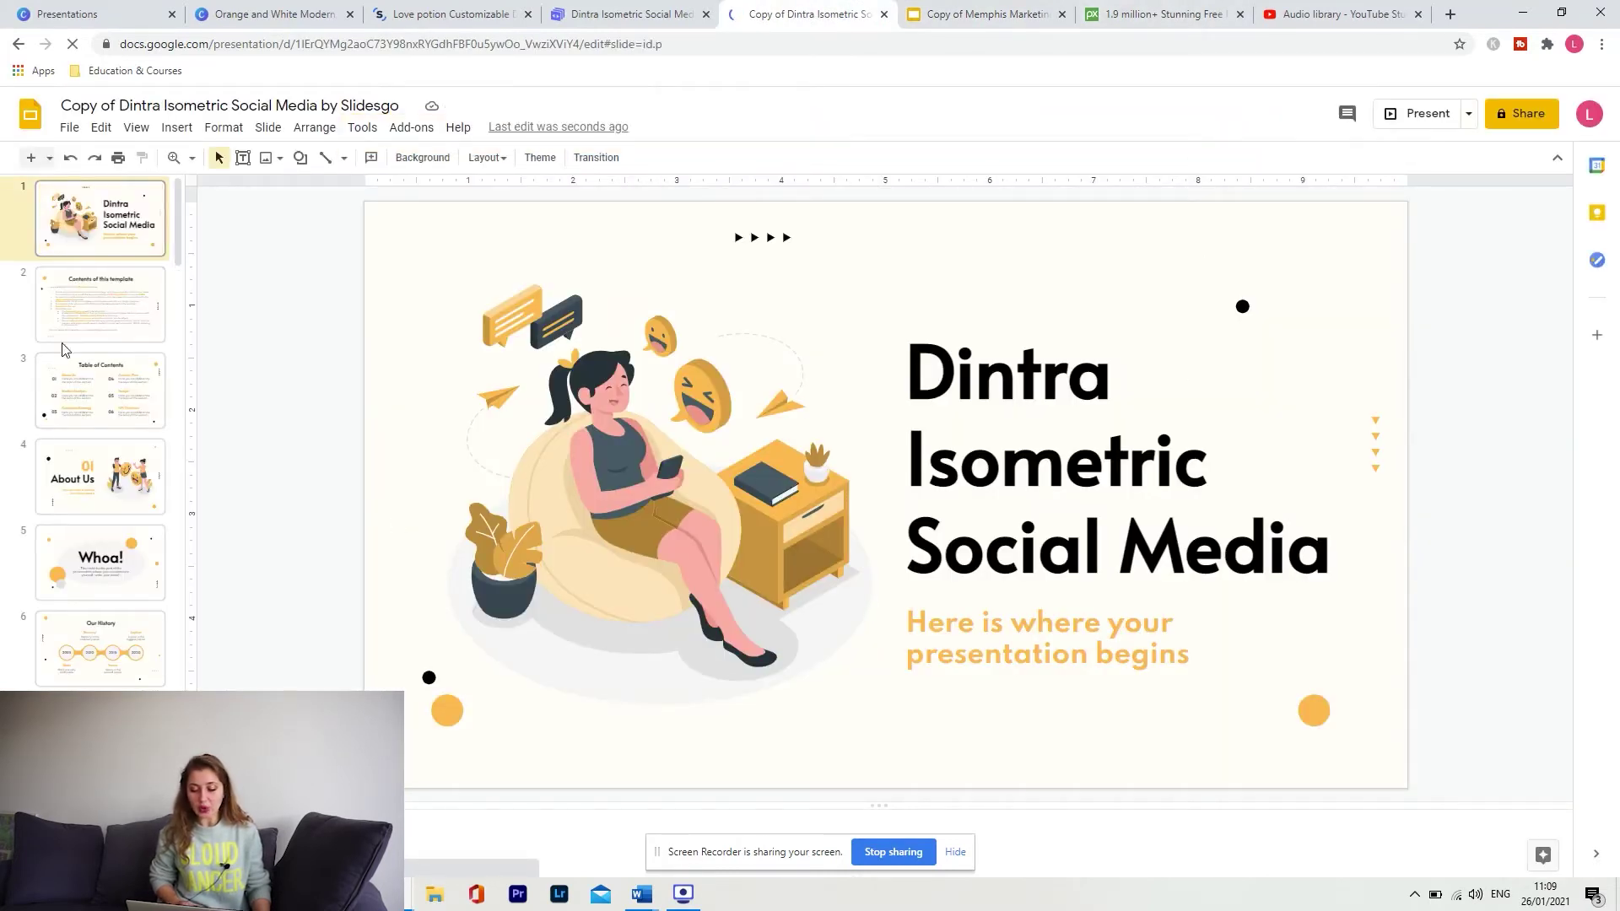
Open the Contents of this template slide and examine the list of resources included with the Dintra Isometric Social Media template.
click(139, 338)
click(624, 442)
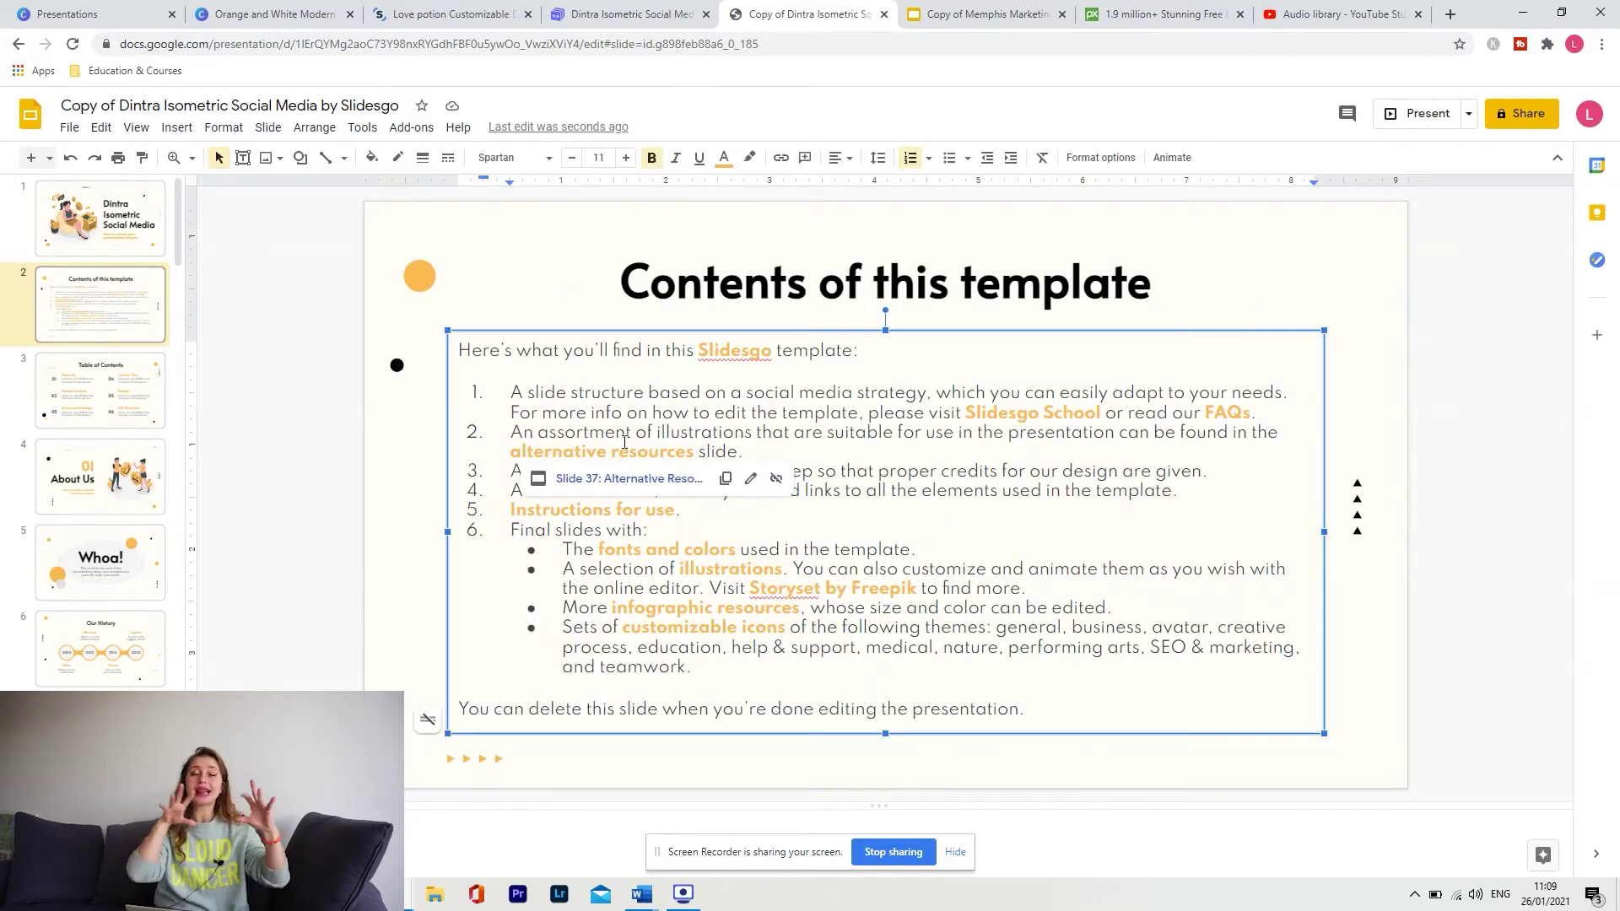
double_click(694, 429)
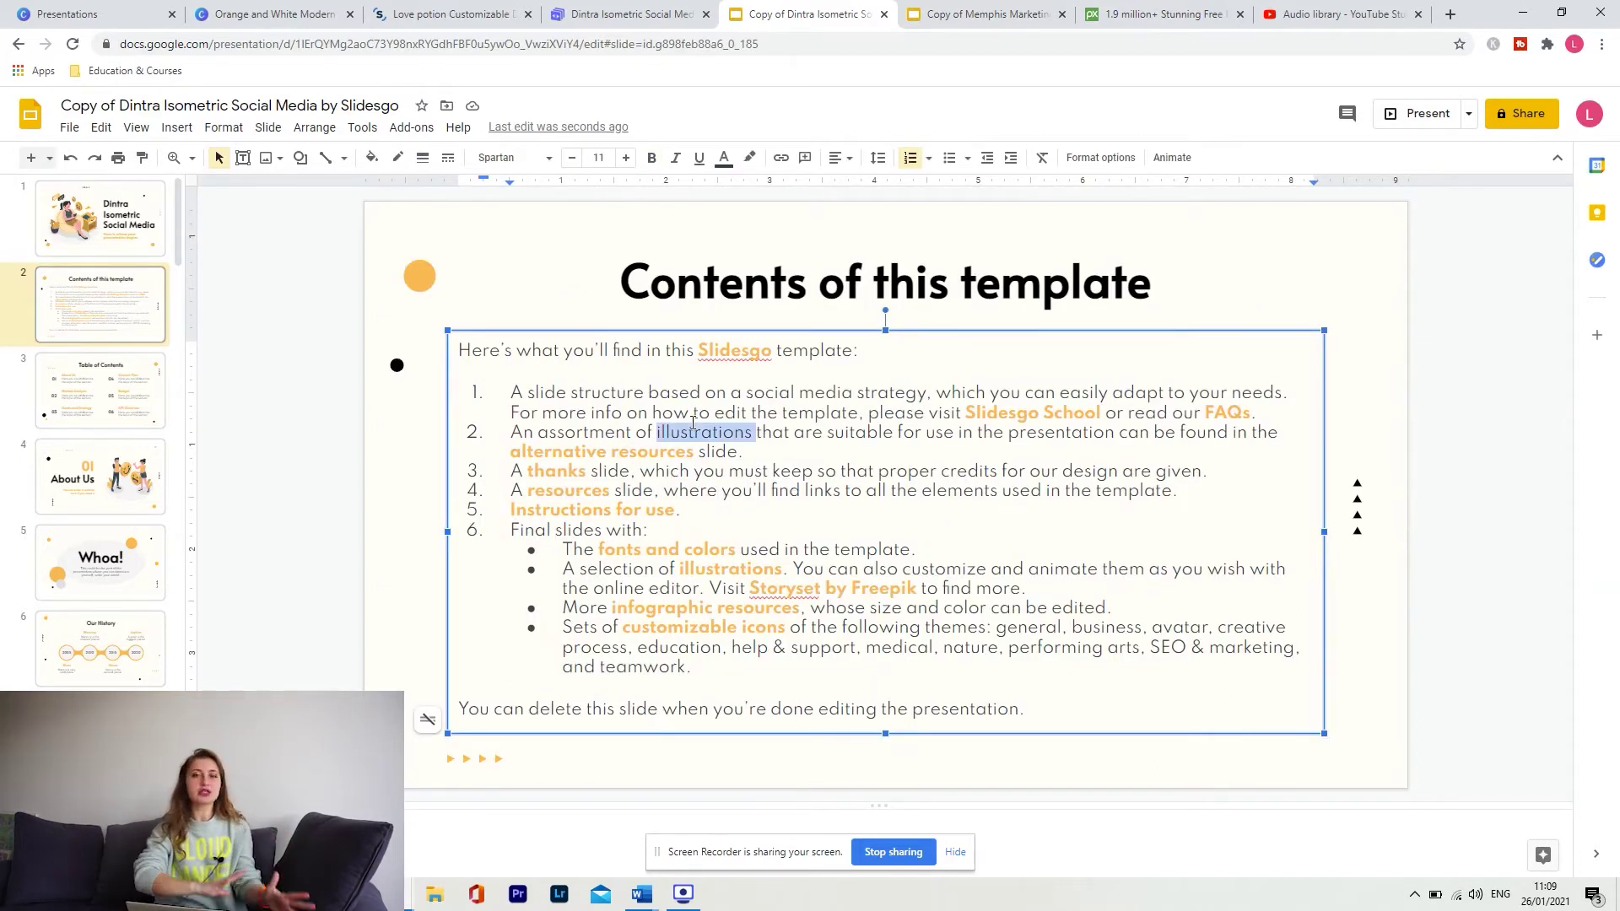
click(705, 494)
Check the About Us and Table of Contents slides, and delete the Whoa! slide from the presentation.
click(121, 504)
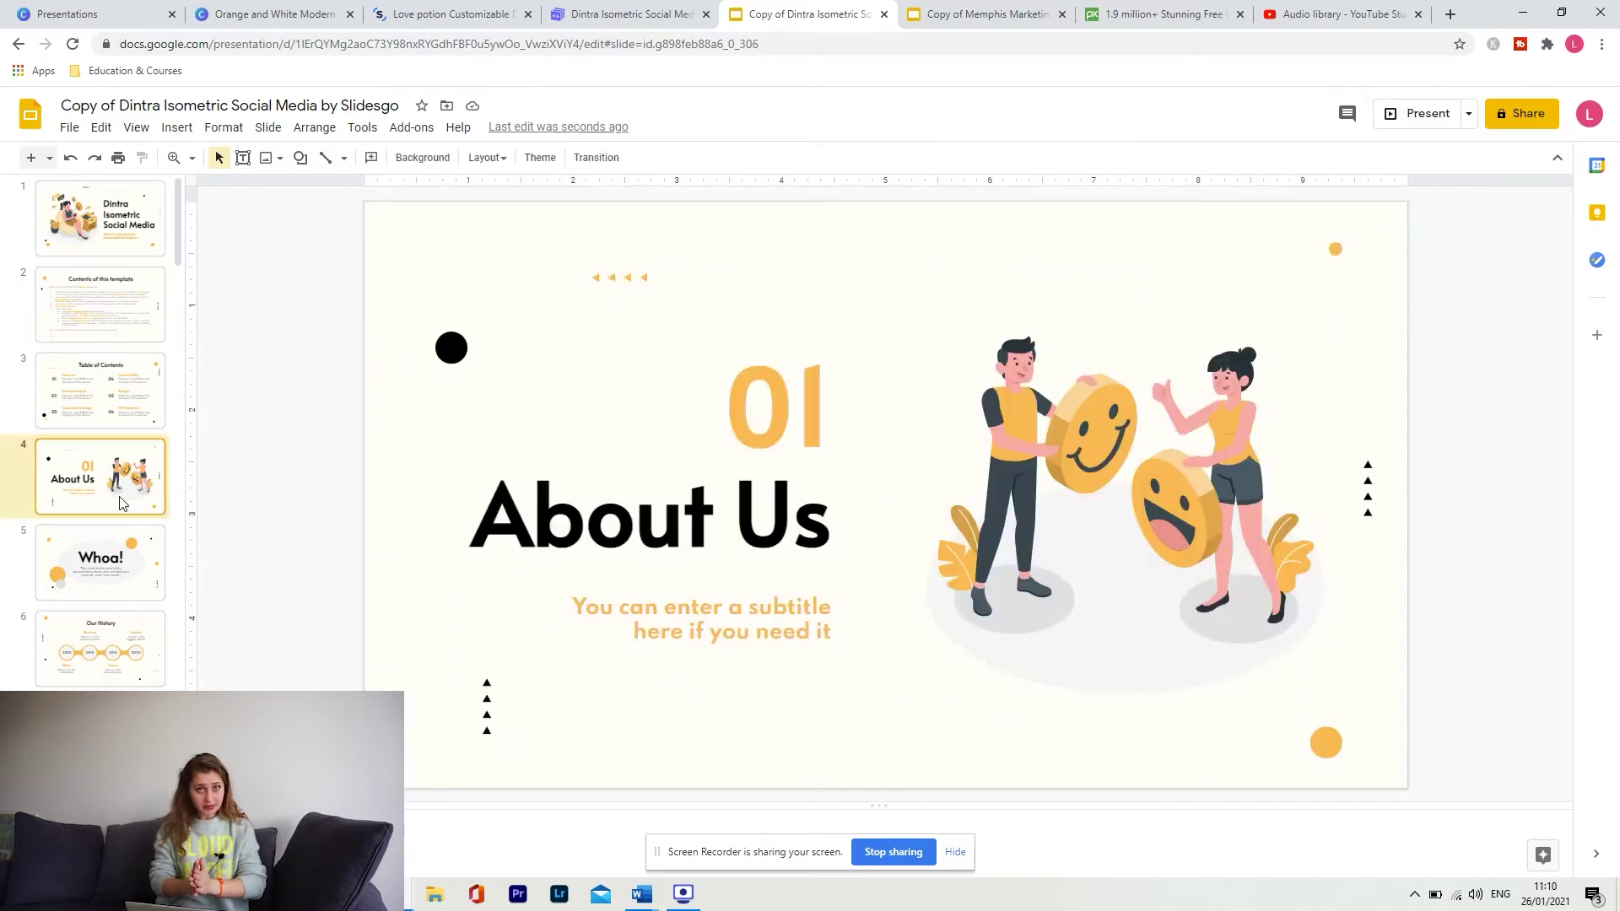
click(117, 411)
click(84, 562)
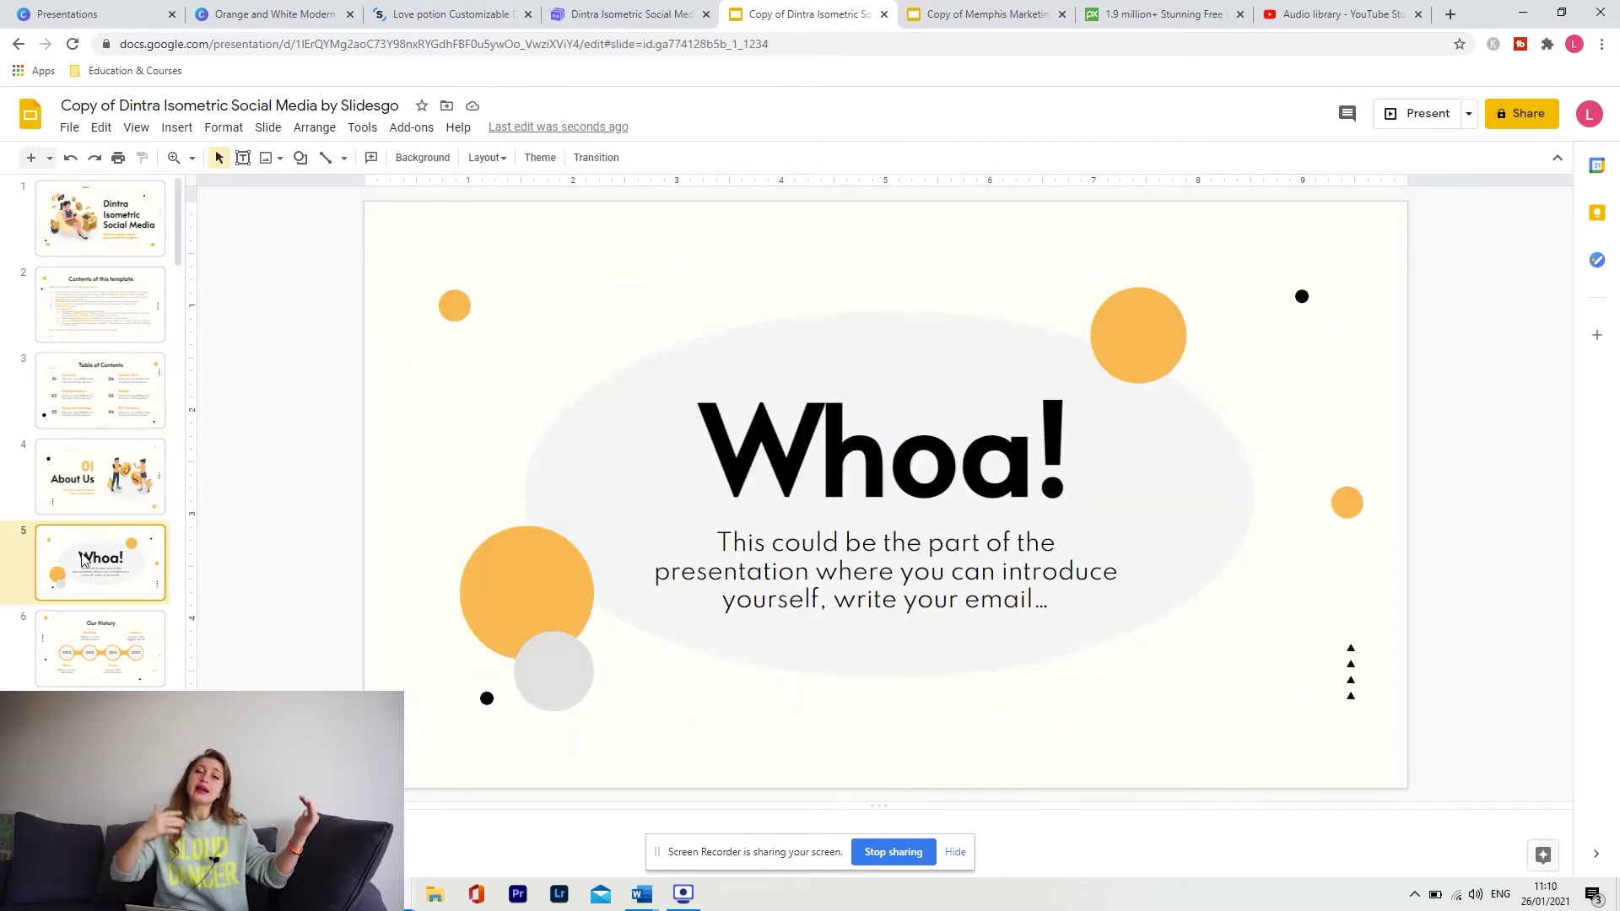
key(Delete)
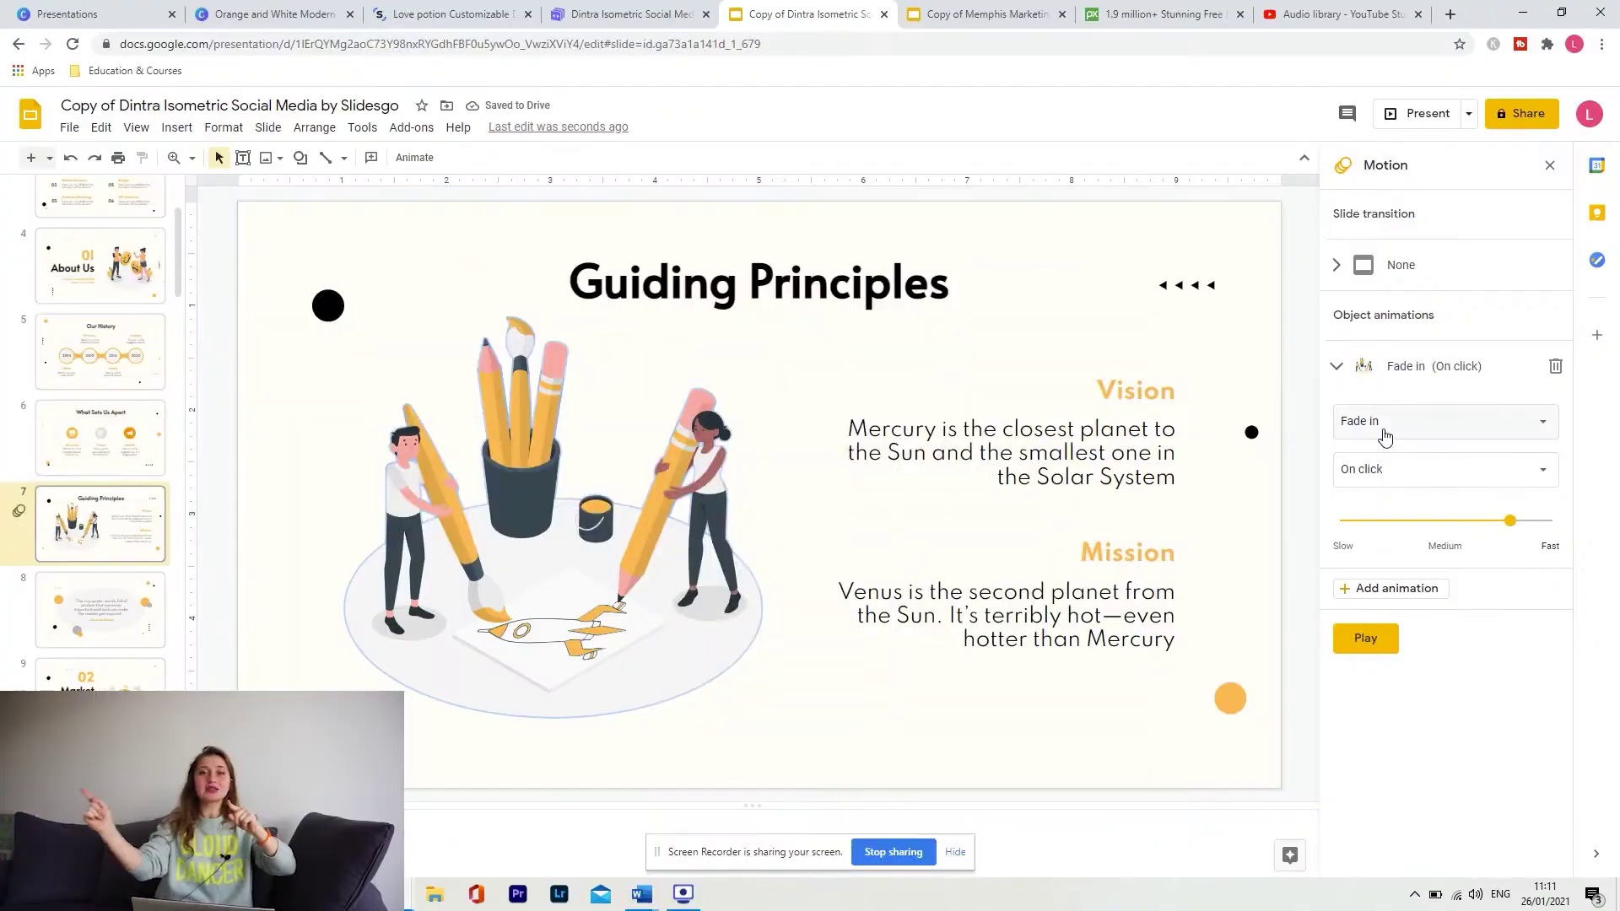
Change the Guiding Principles illustration's animation to Zoom out and start presenting from the What Sets Us Apart slide.
click(1380, 426)
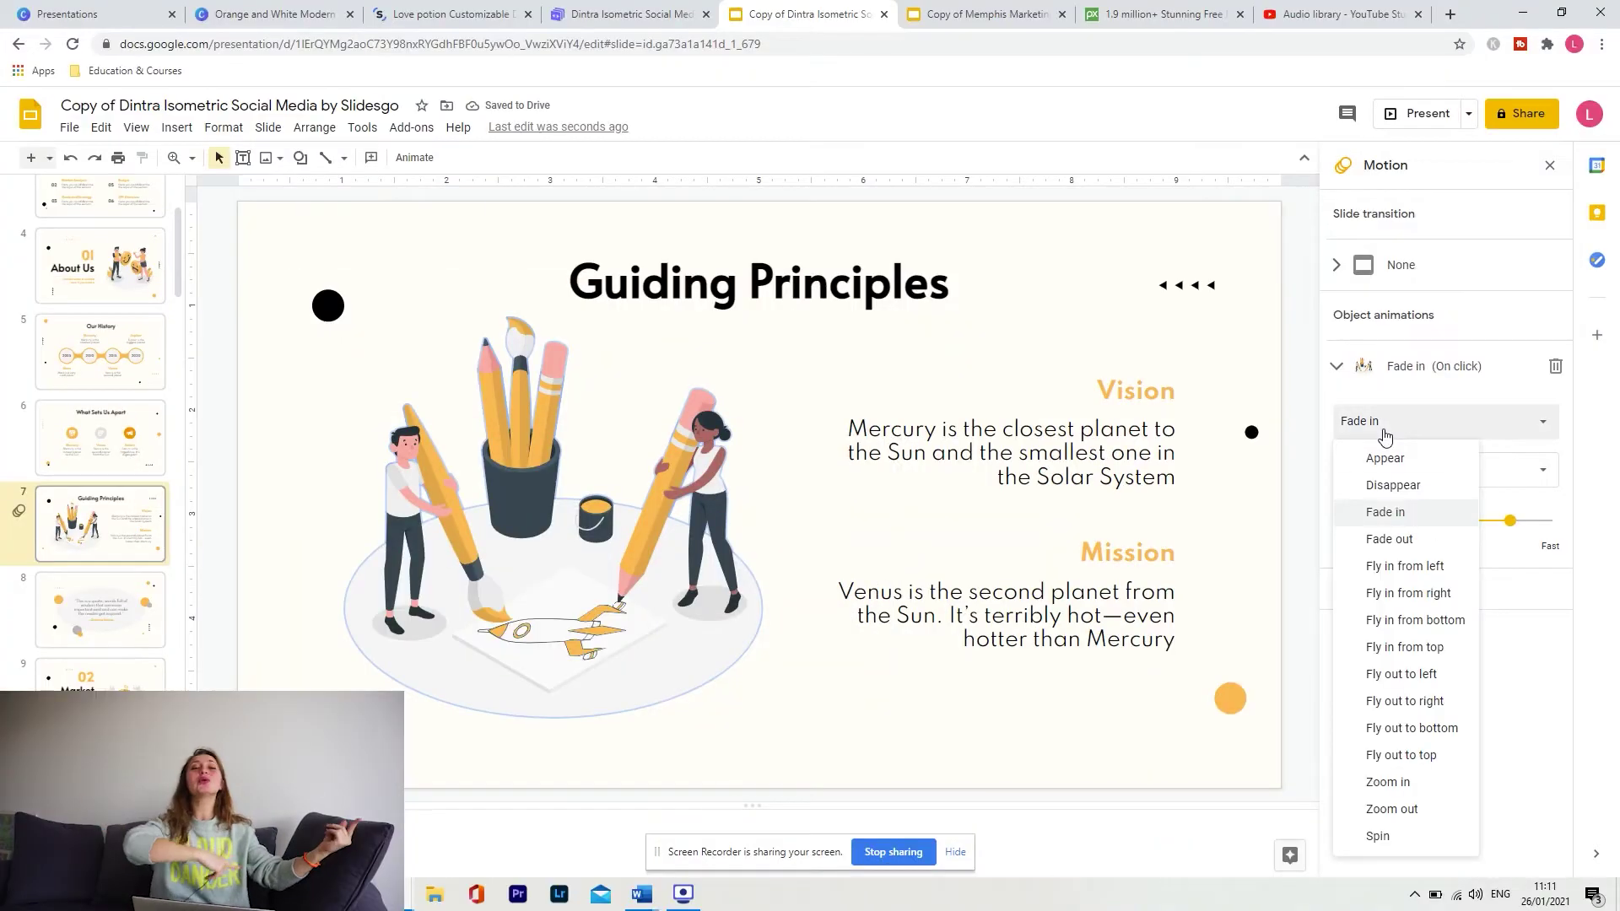
click(1388, 811)
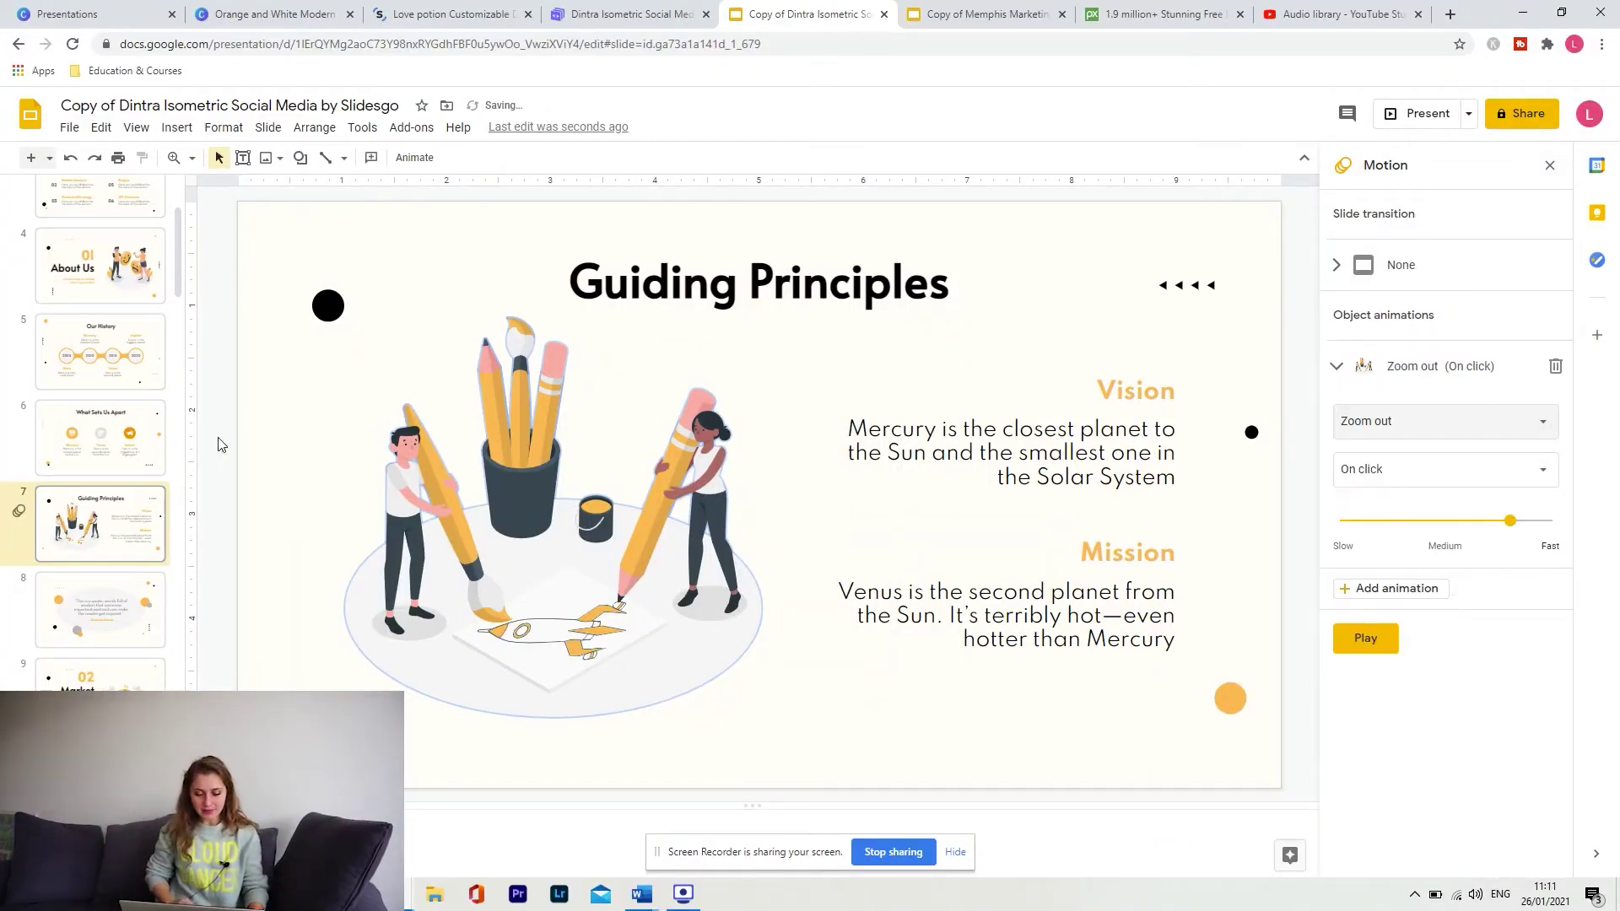
click(118, 437)
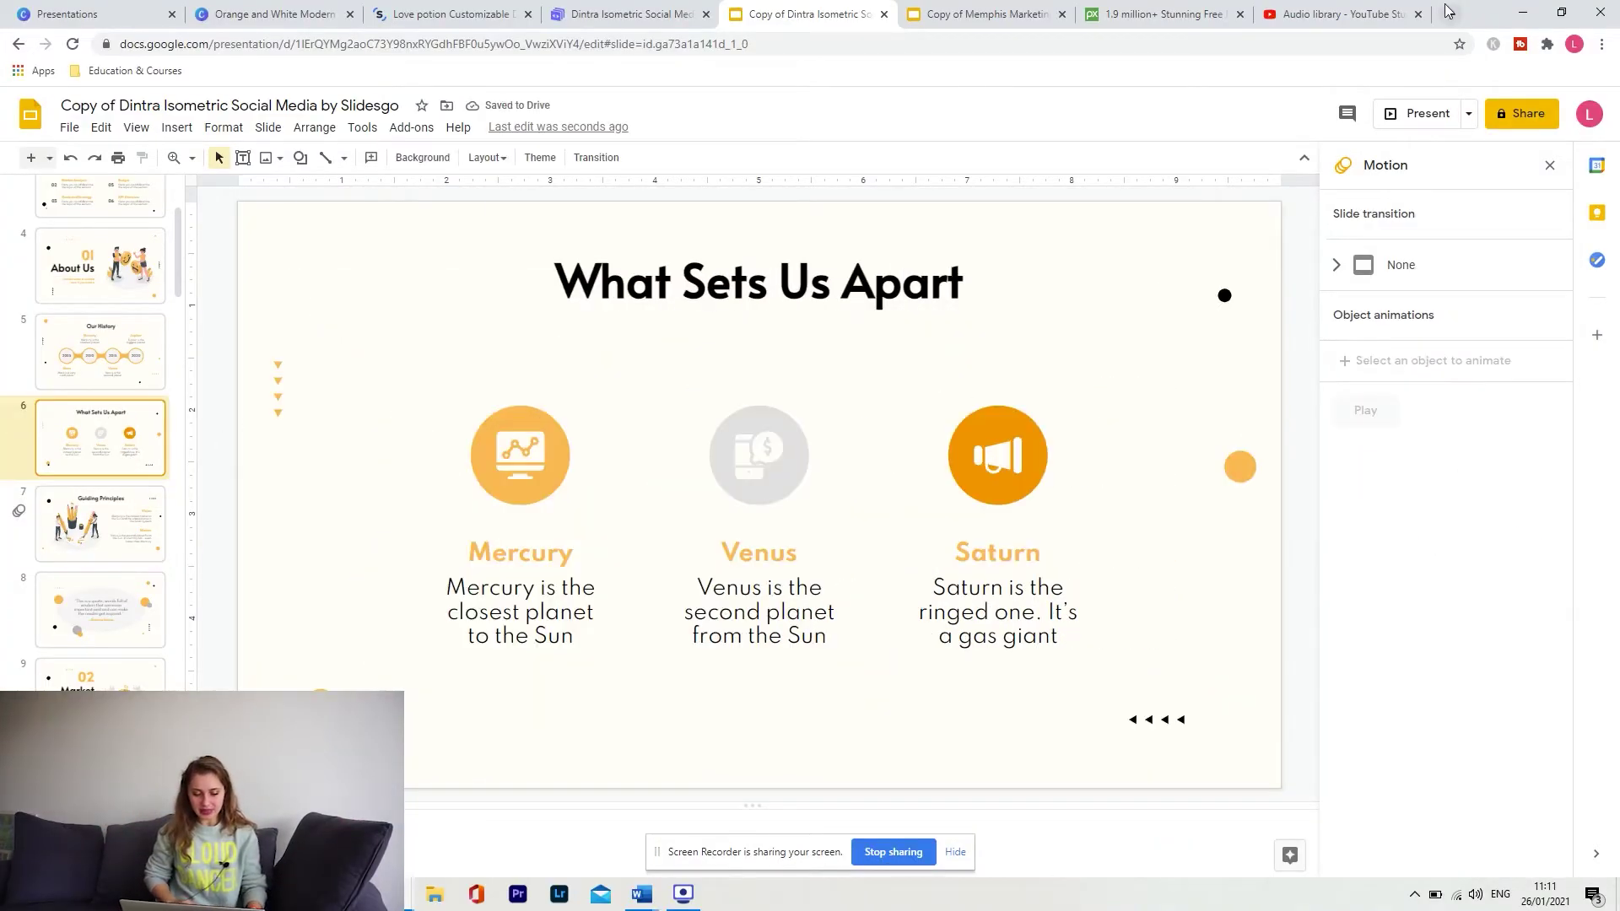
click(1419, 115)
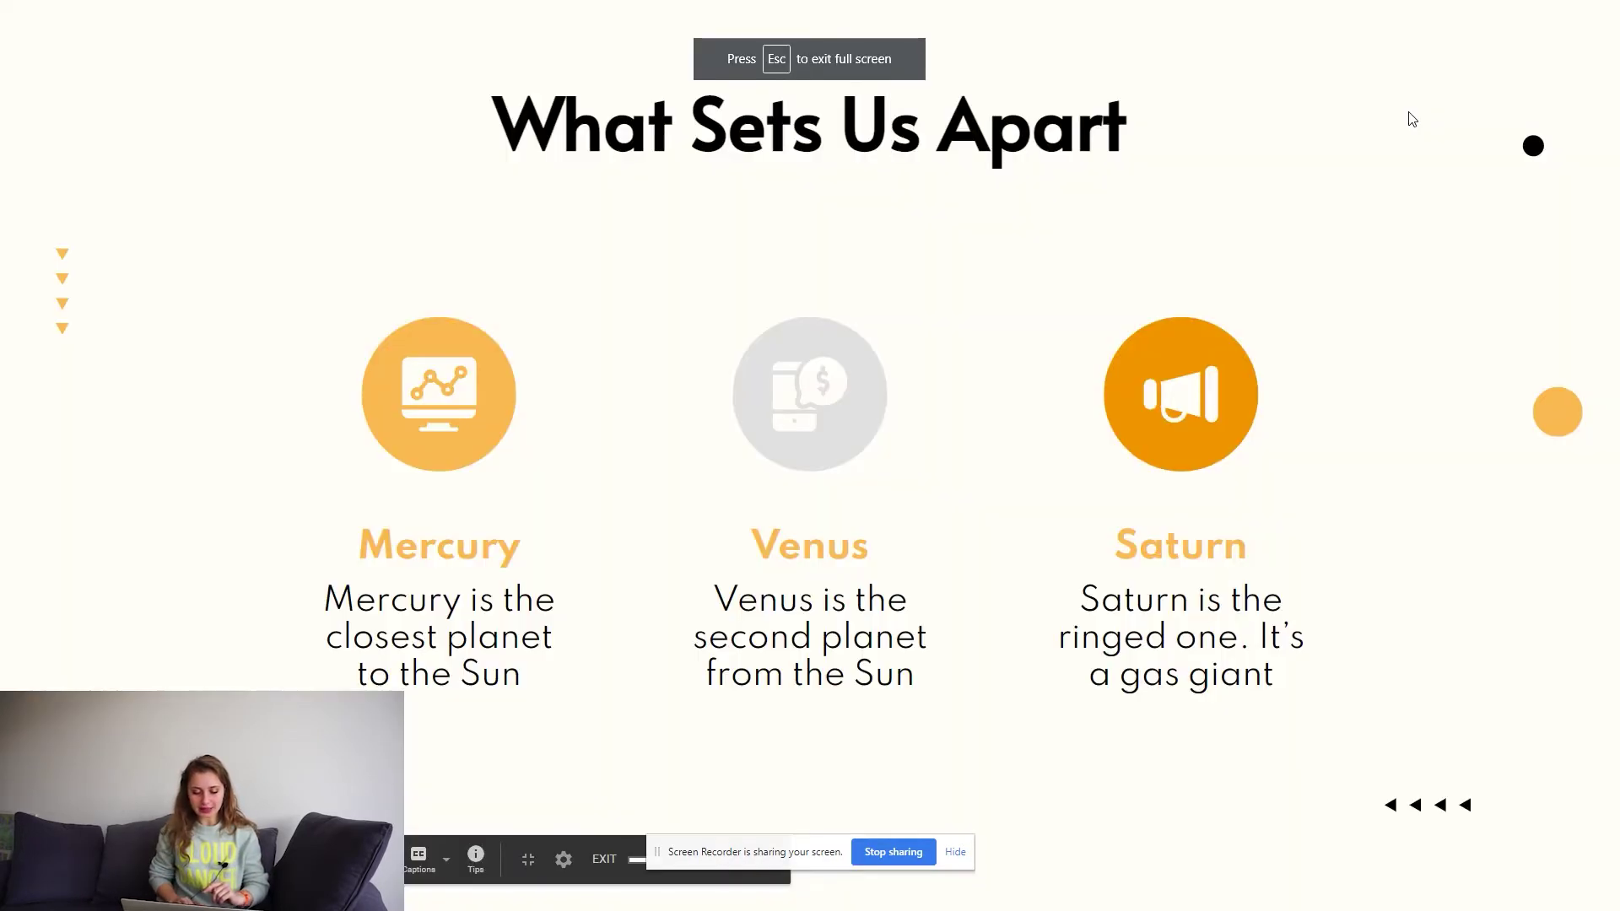
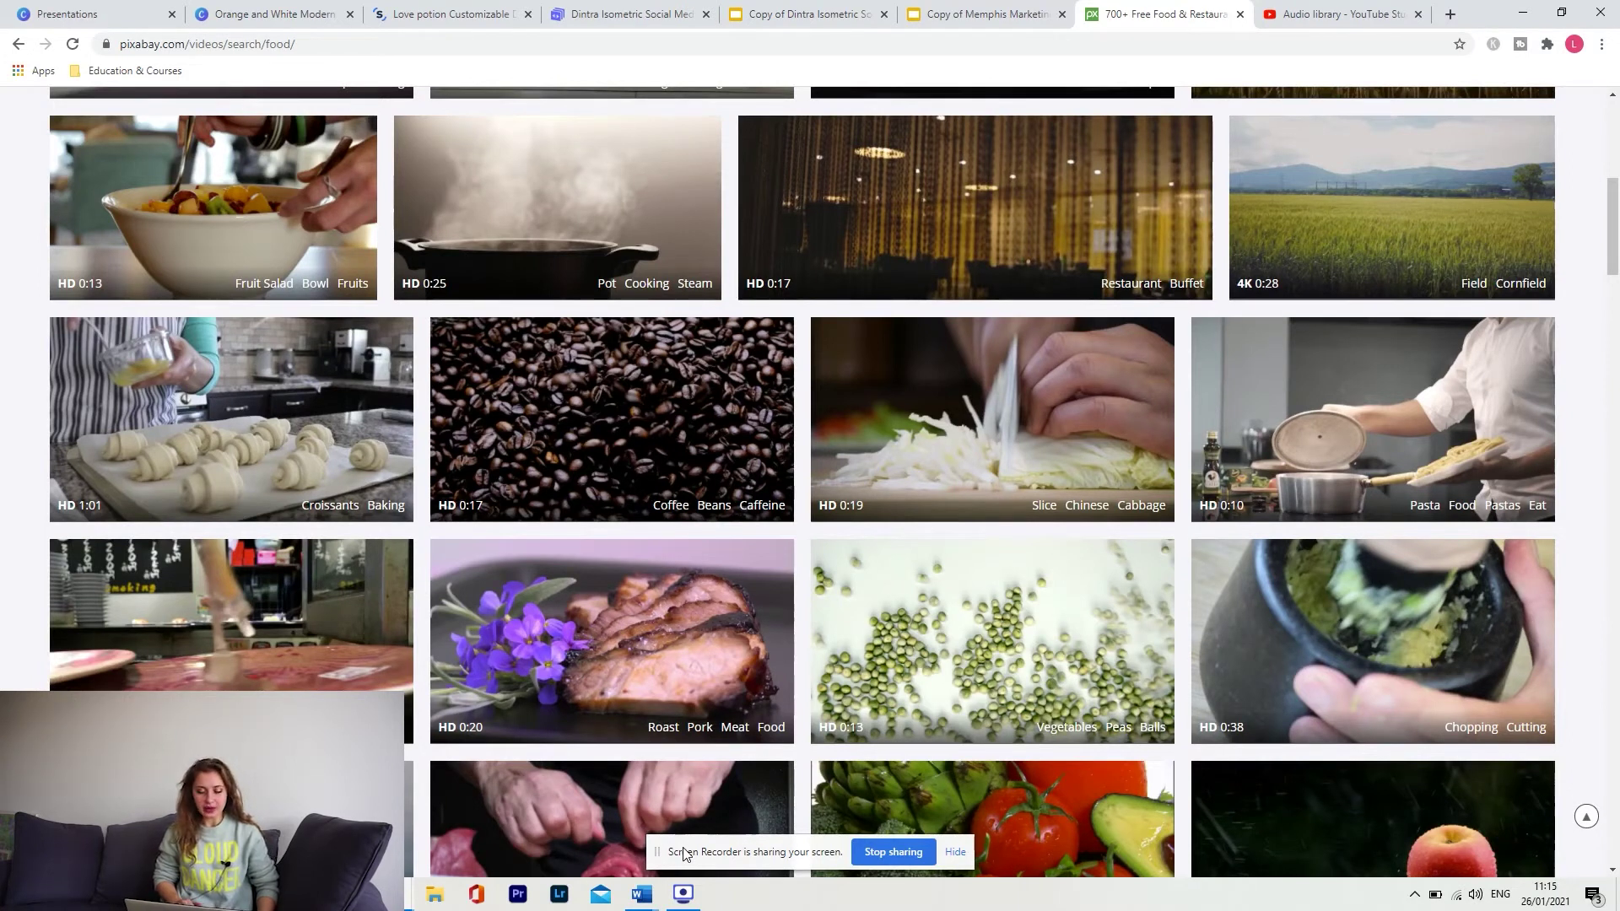
Browse the food videos on Pixabay and open the Raspberries Berries clip.
scroll(742, 617, down, 5)
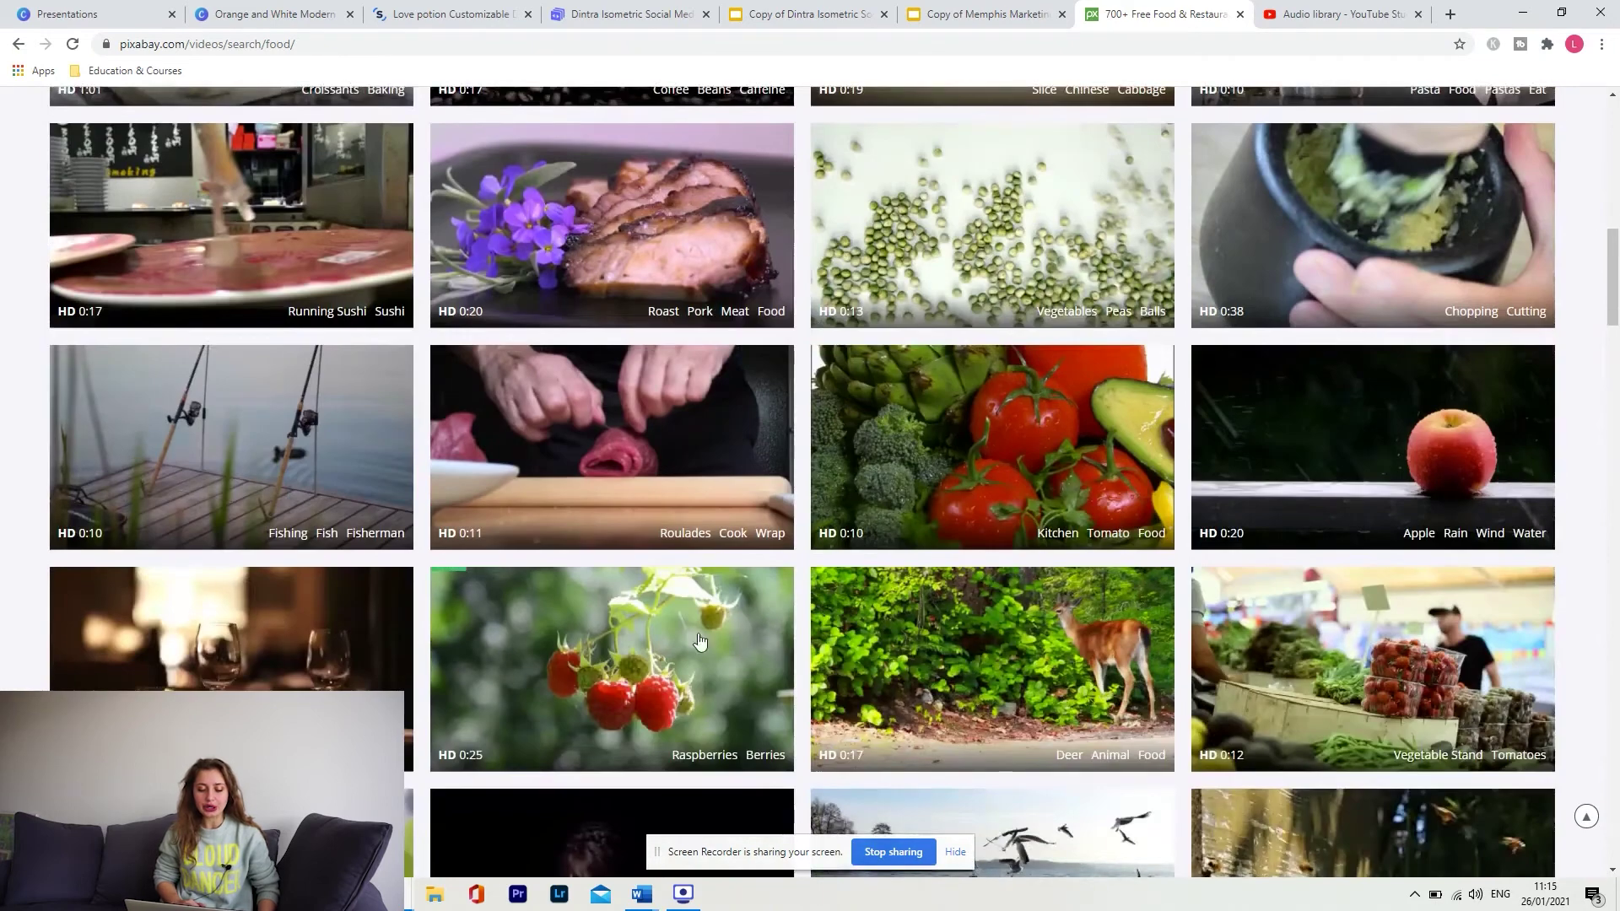
click(713, 634)
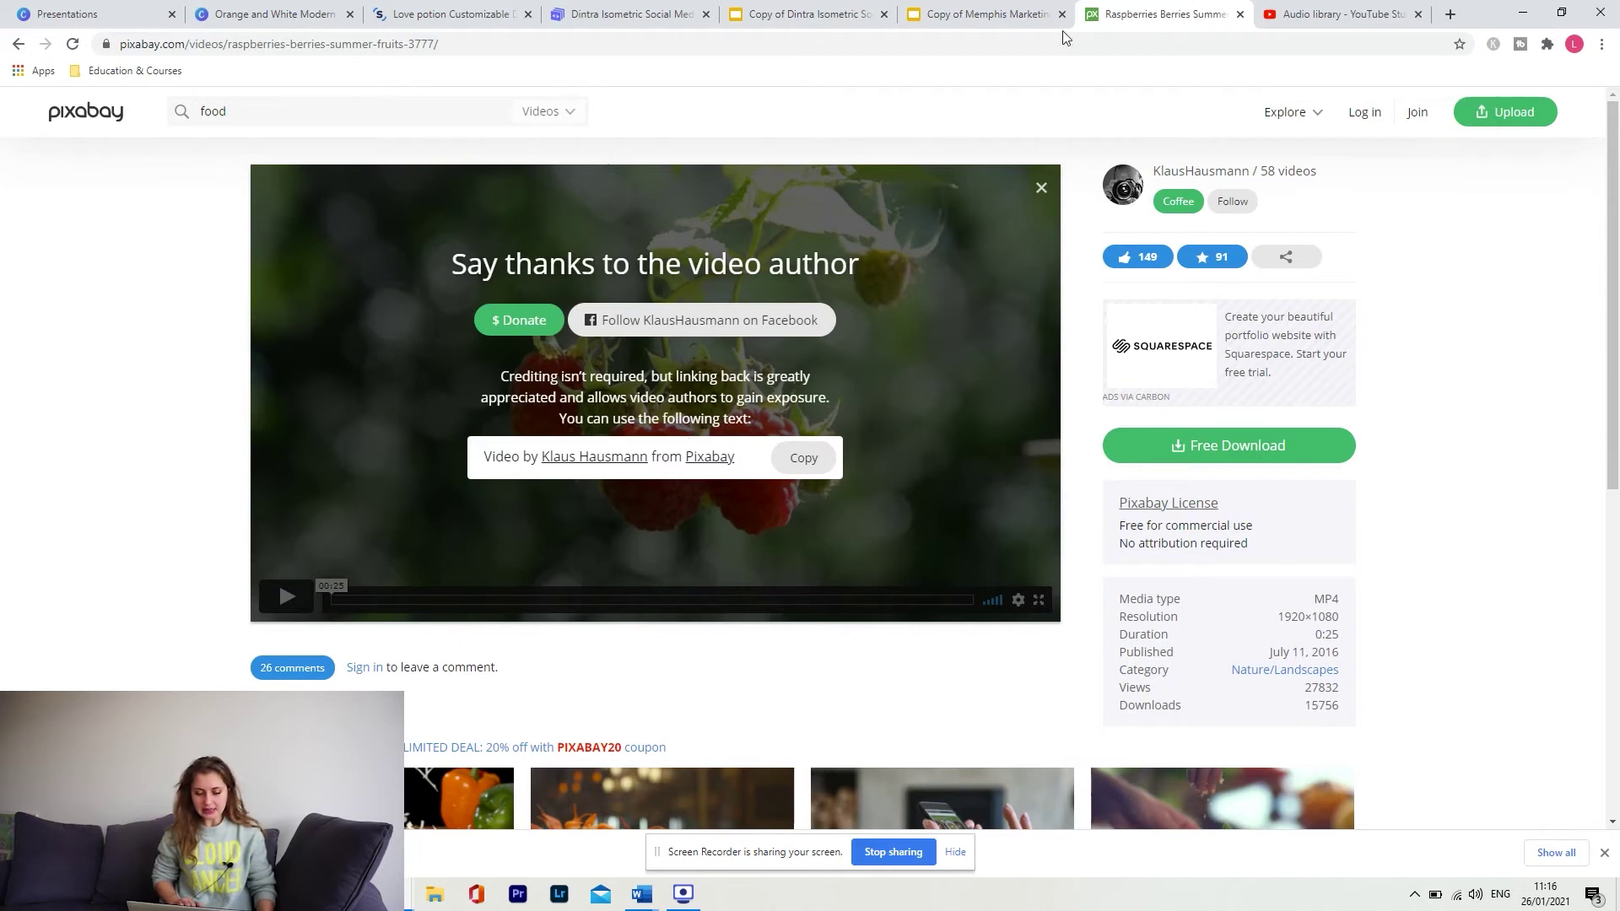
Switch the Pixabay food search from videos to illustrations and look through the results.
double_click(345, 110)
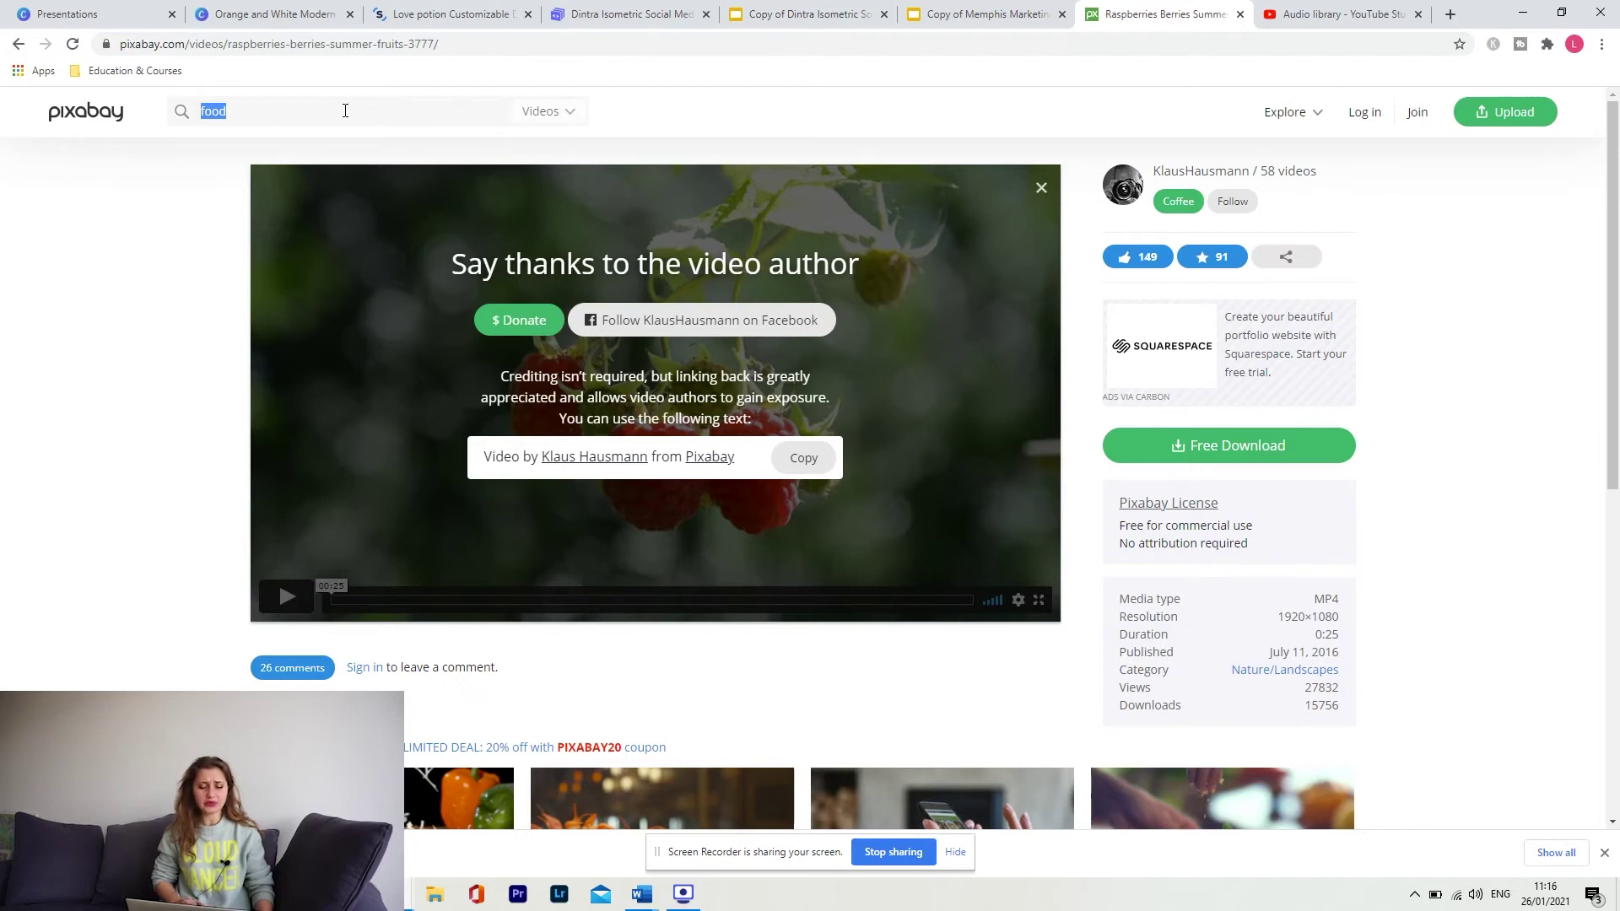
click(540, 112)
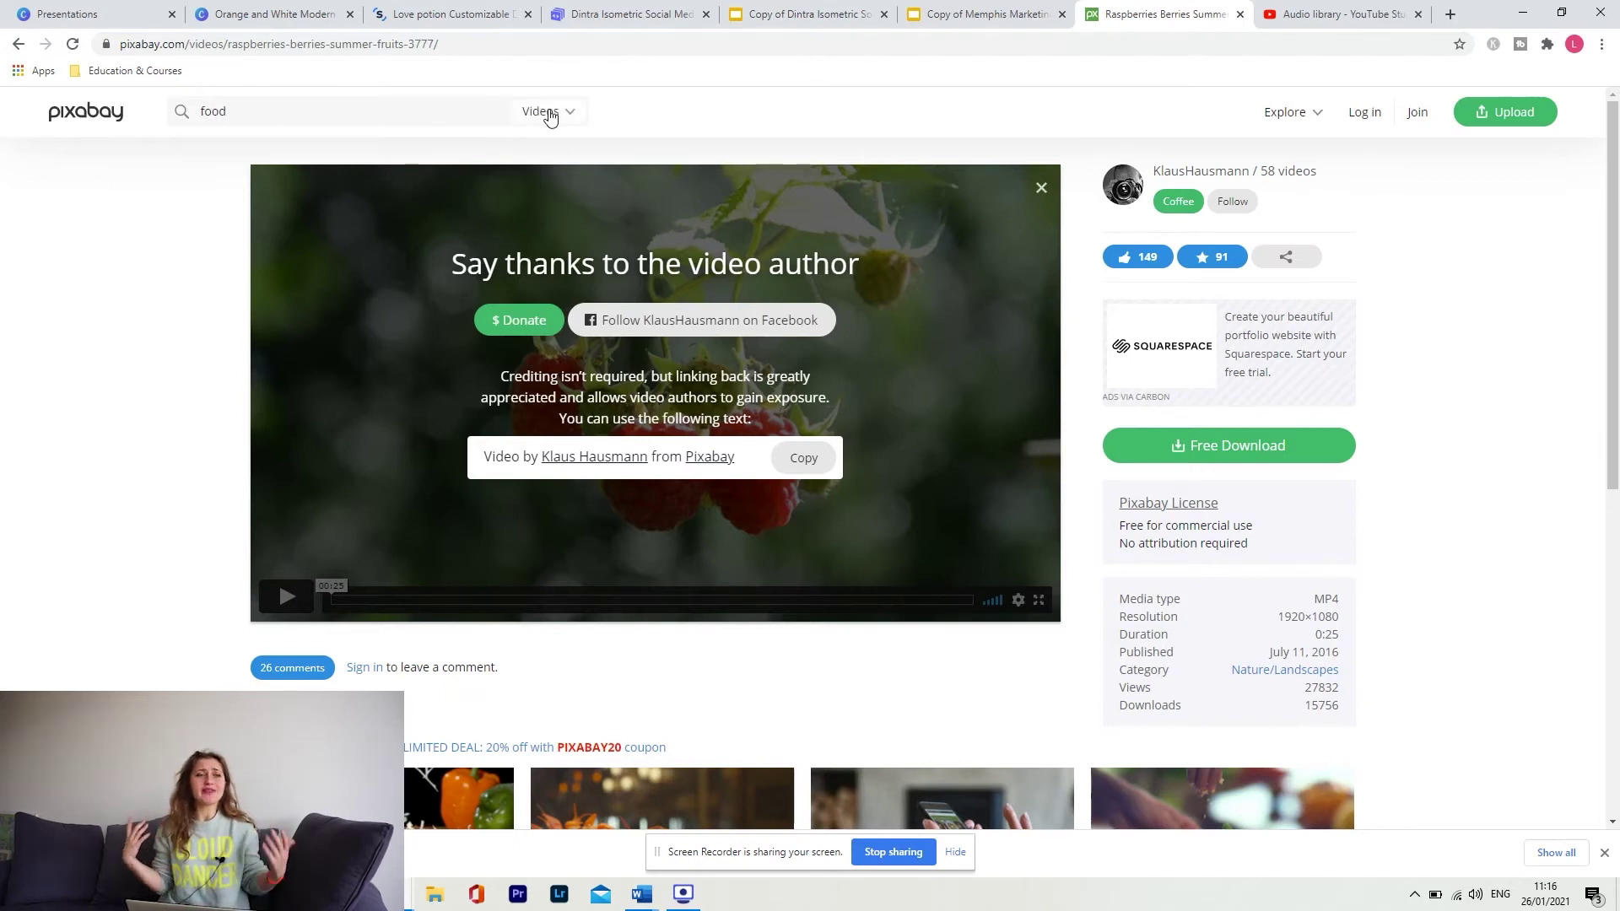
click(515, 239)
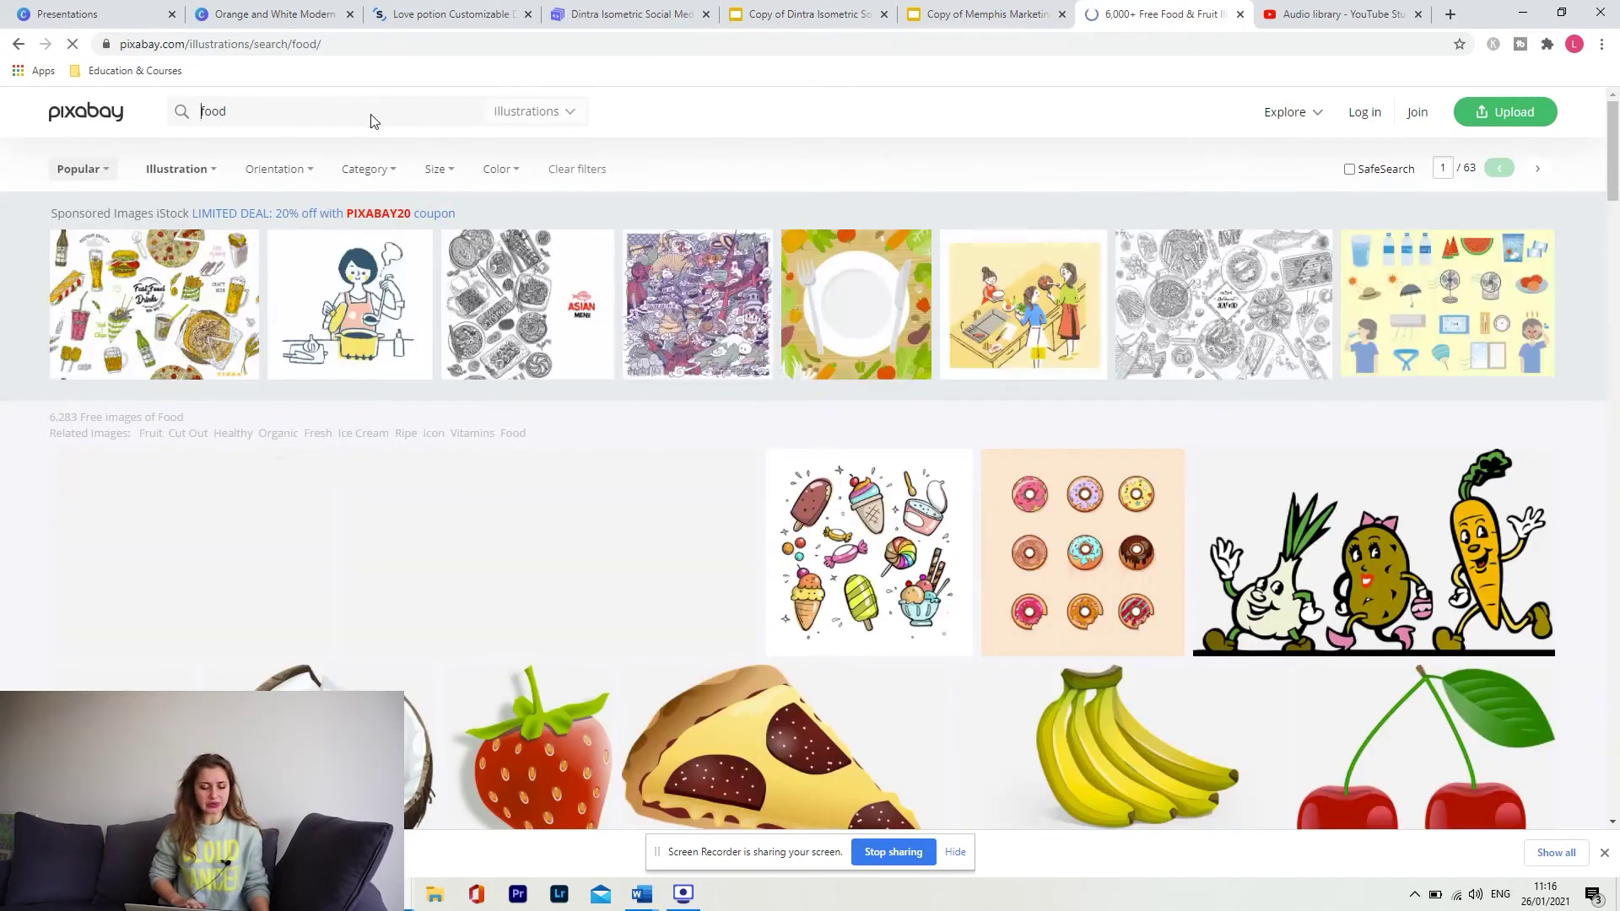
scroll(588, 415, down, 15)
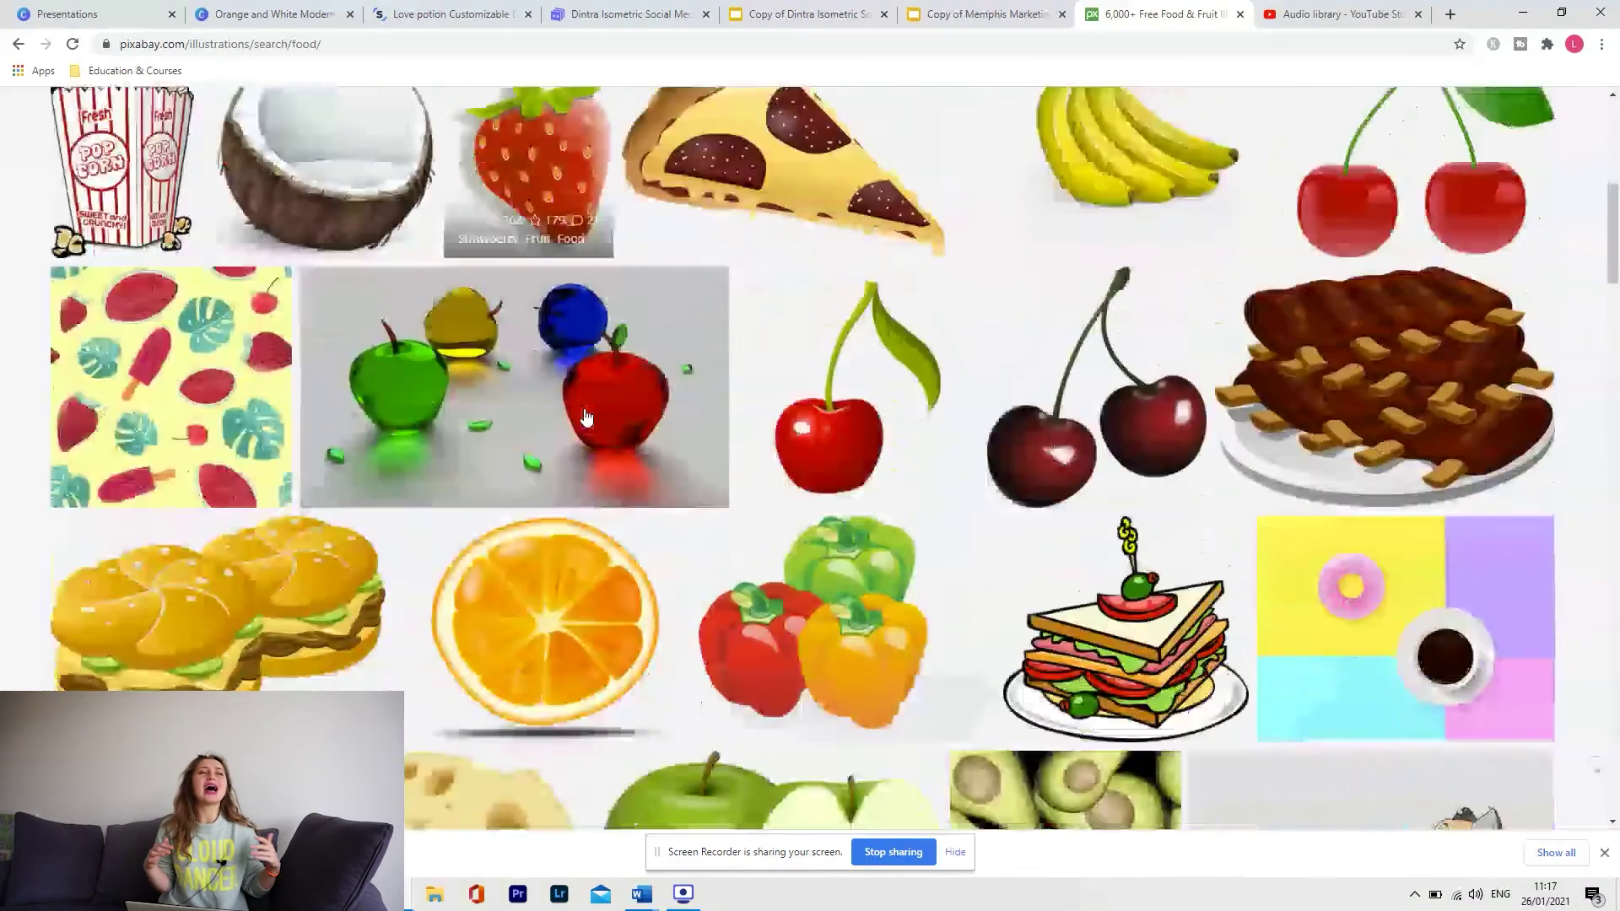
scroll(588, 415, up, 4)
scroll(588, 415, down, 10)
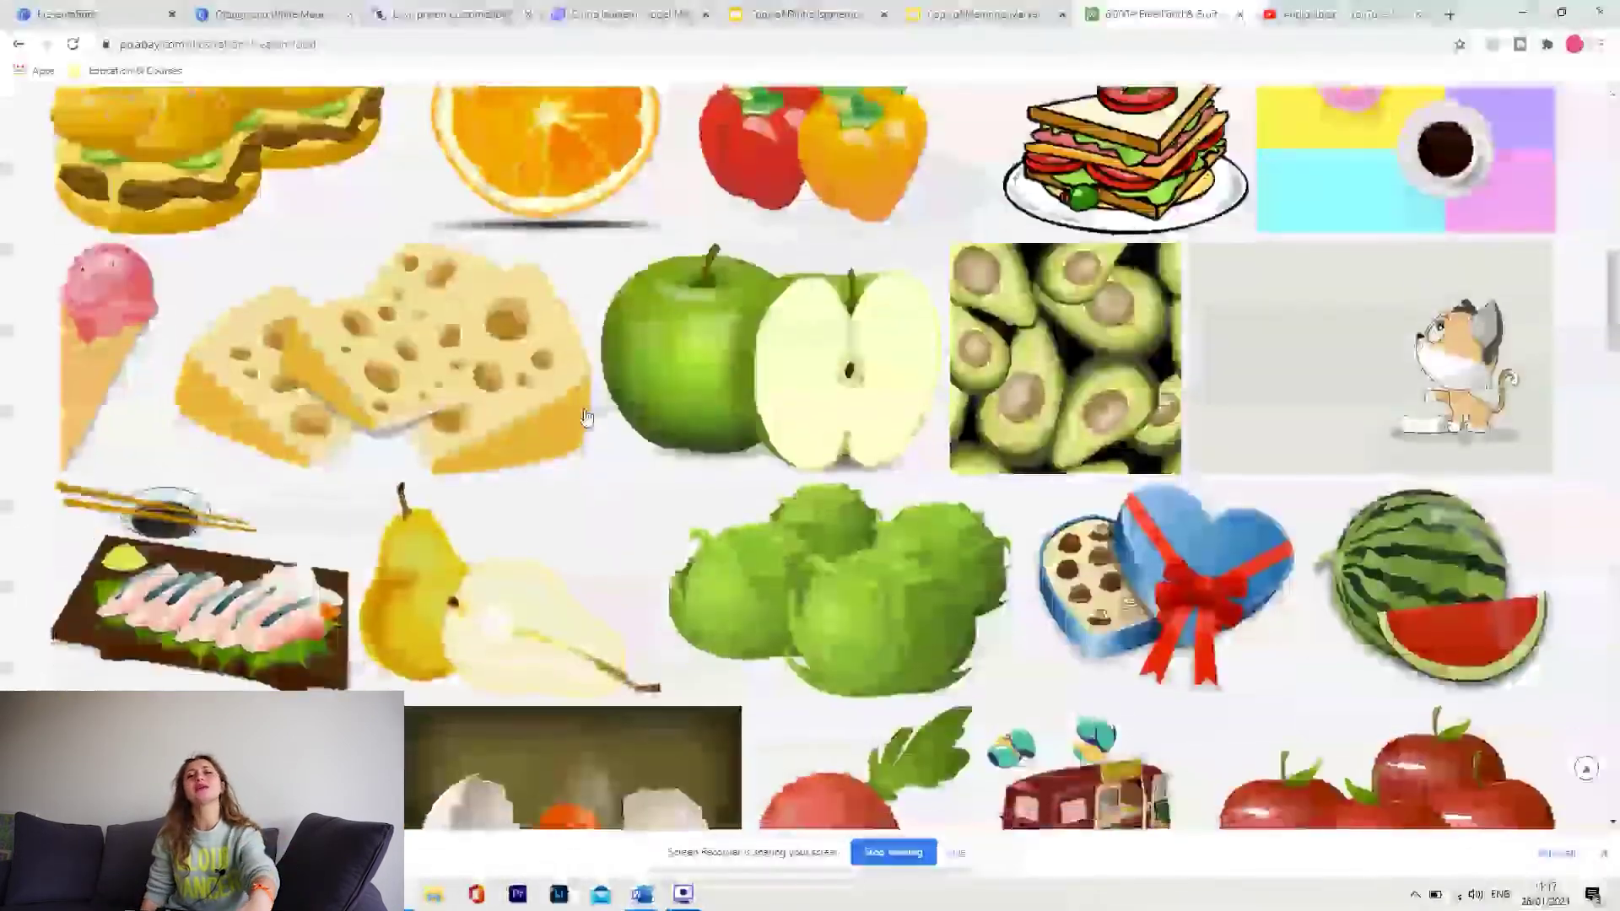
scroll(587, 417, down, 9)
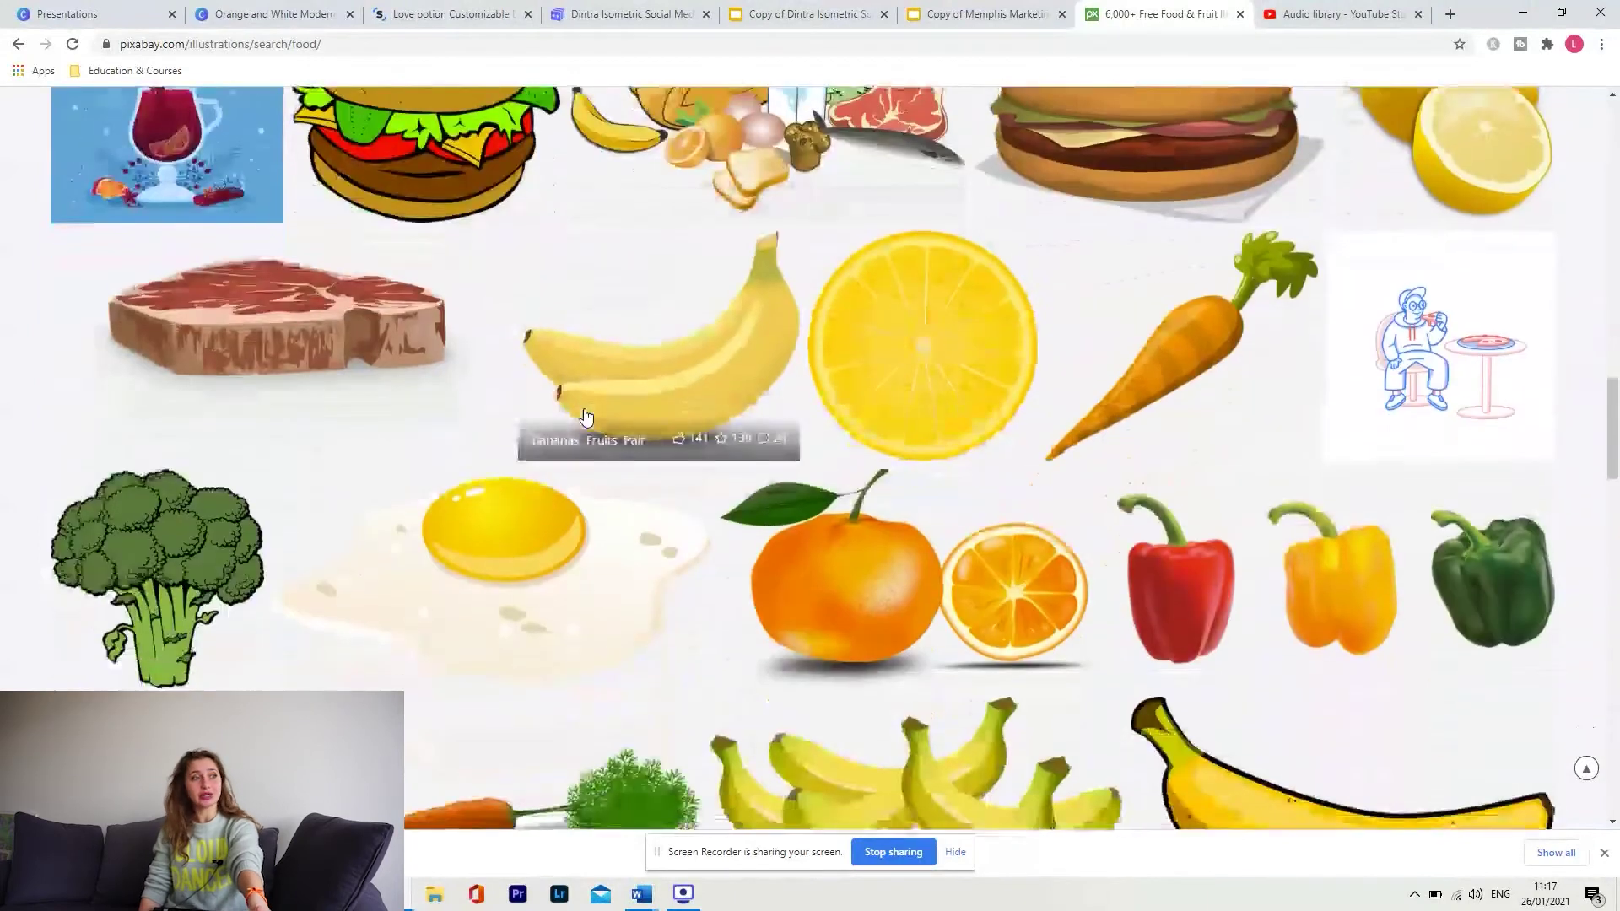
scroll(916, 402, down, 2)
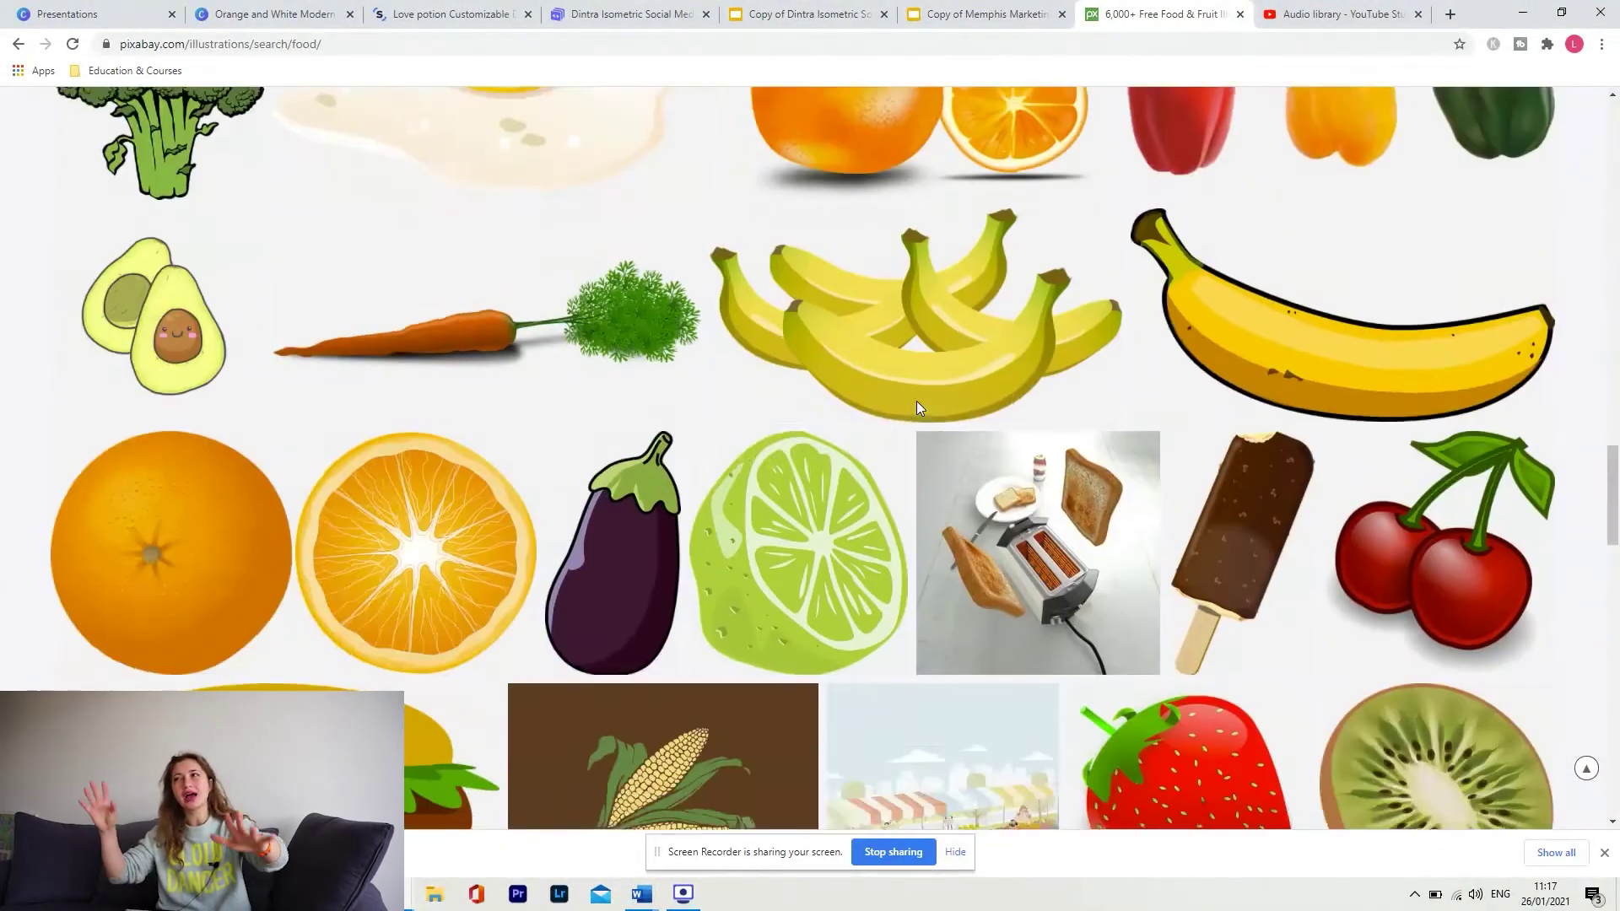
scroll(916, 402, up, 5)
scroll(916, 402, down, 2)
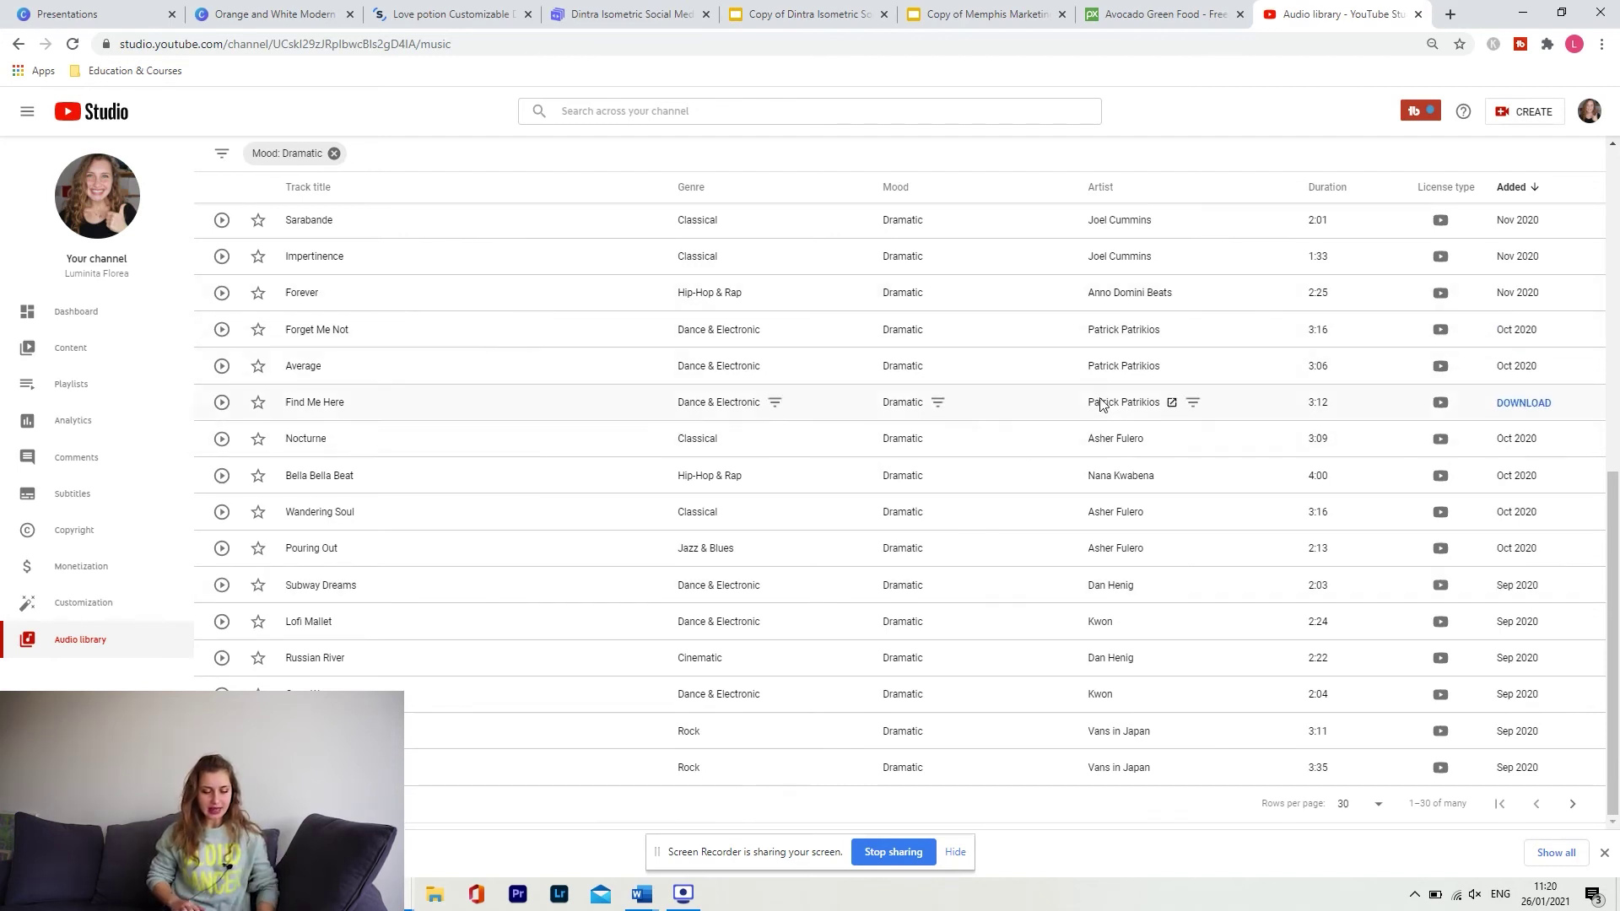
Download the dramatic track Average as an MP3 from YouTube Studio's audio library.
click(1514, 381)
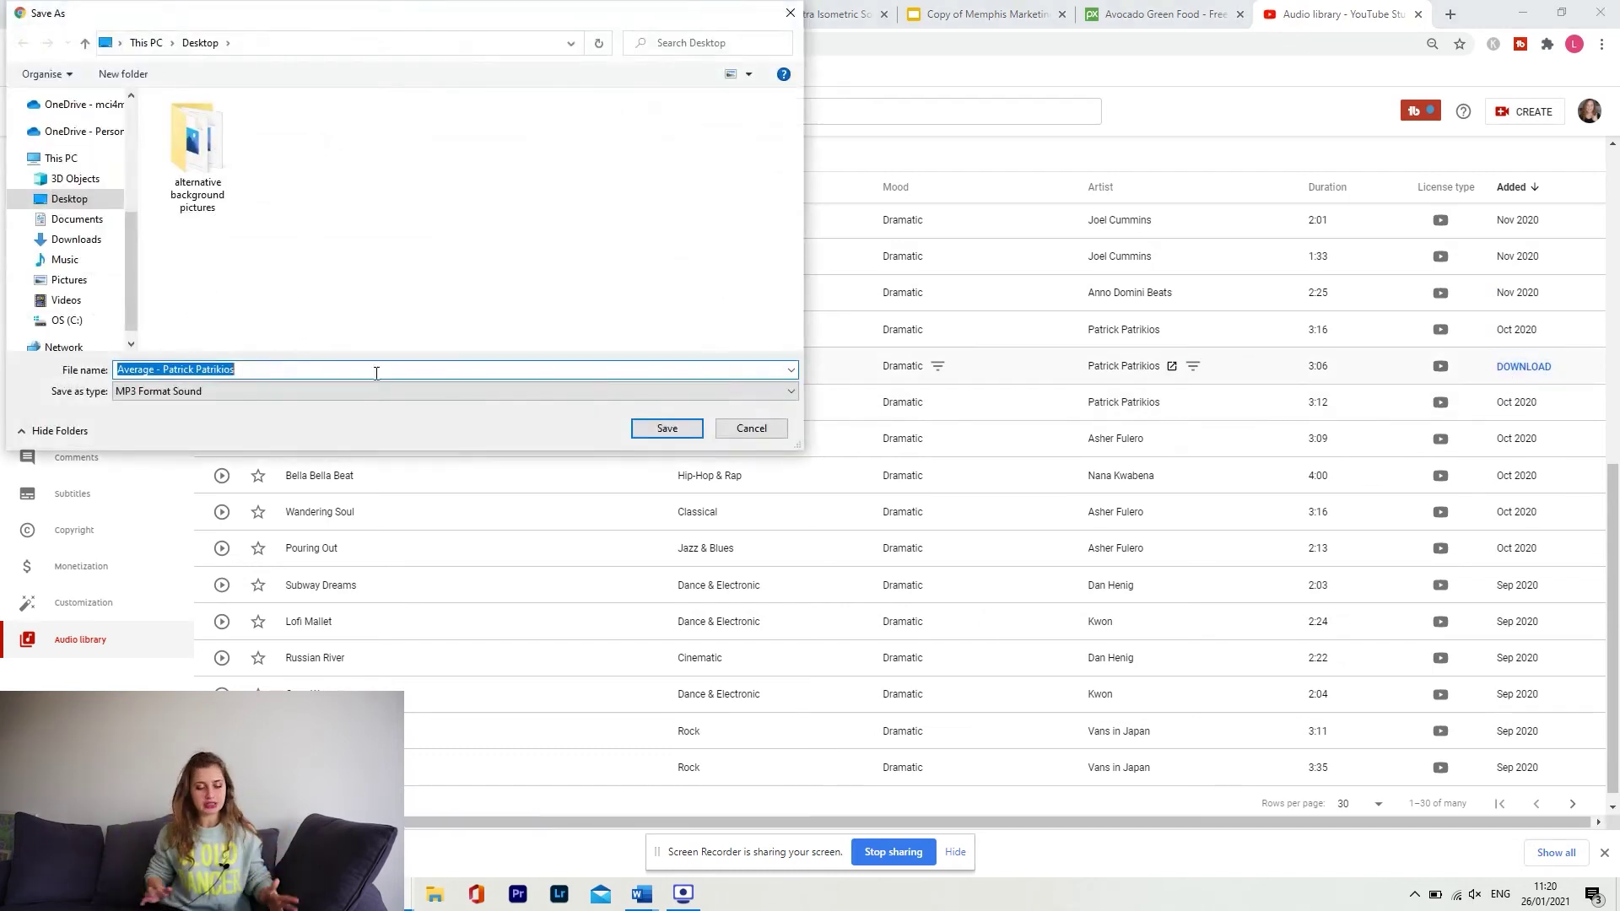